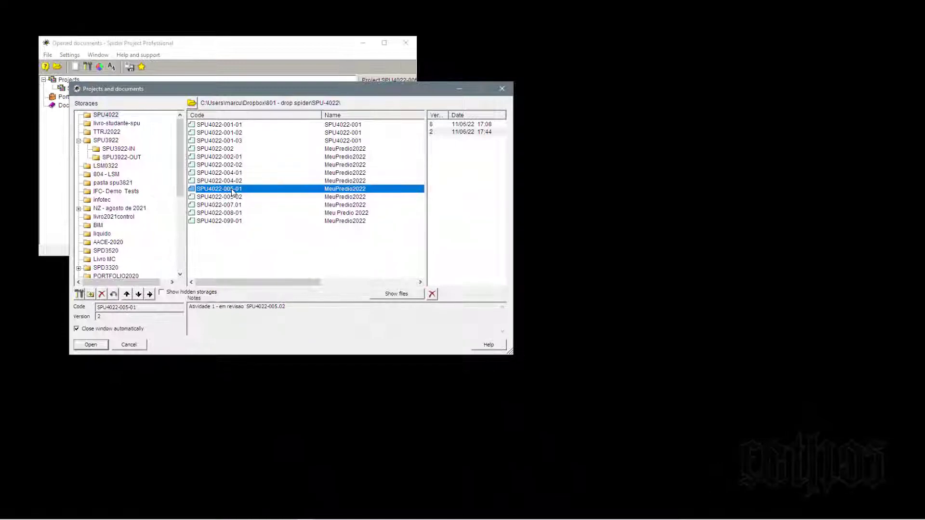
Step: Open version 8 of project SPU4022-005-01 and widen its Activity Gantt window across the screen
{"action": "left_click", "coordinate": [442, 132]}
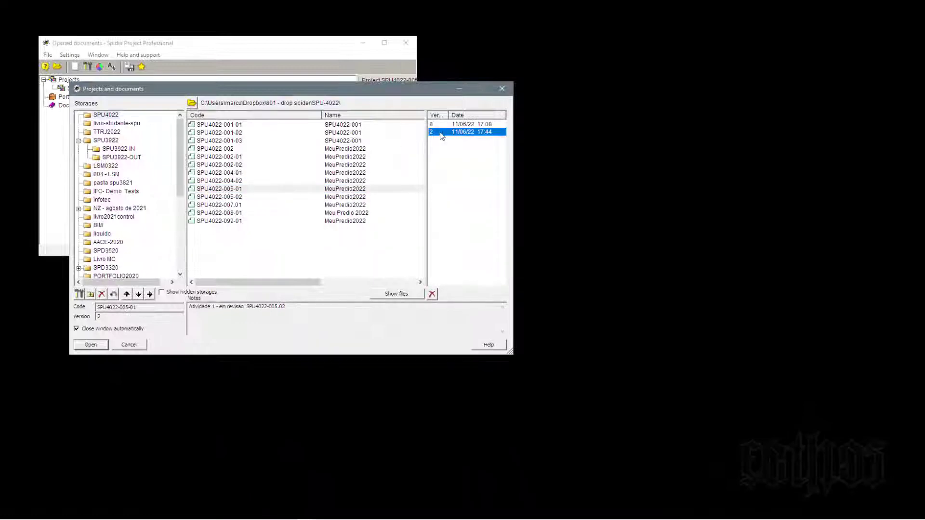
{"action": "left_click", "coordinate": [440, 125]}
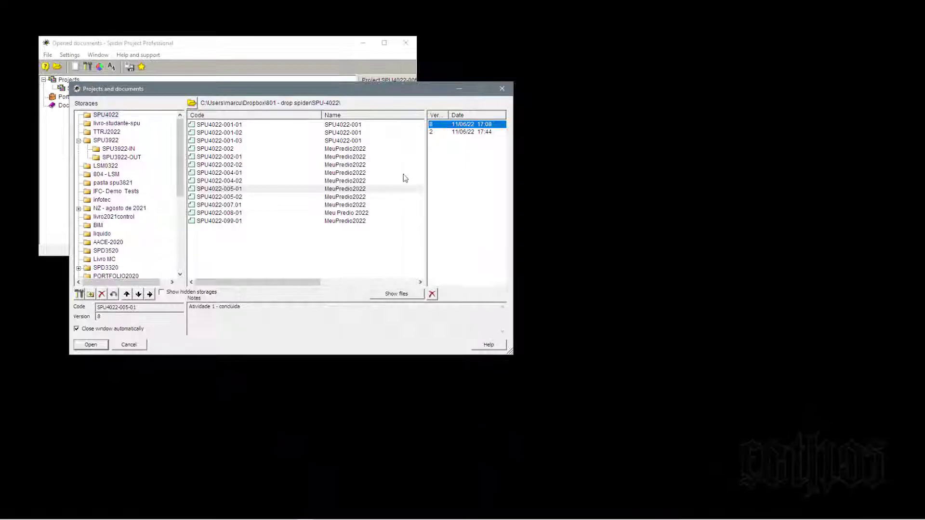
{"action": "left_click", "coordinate": [96, 346]}
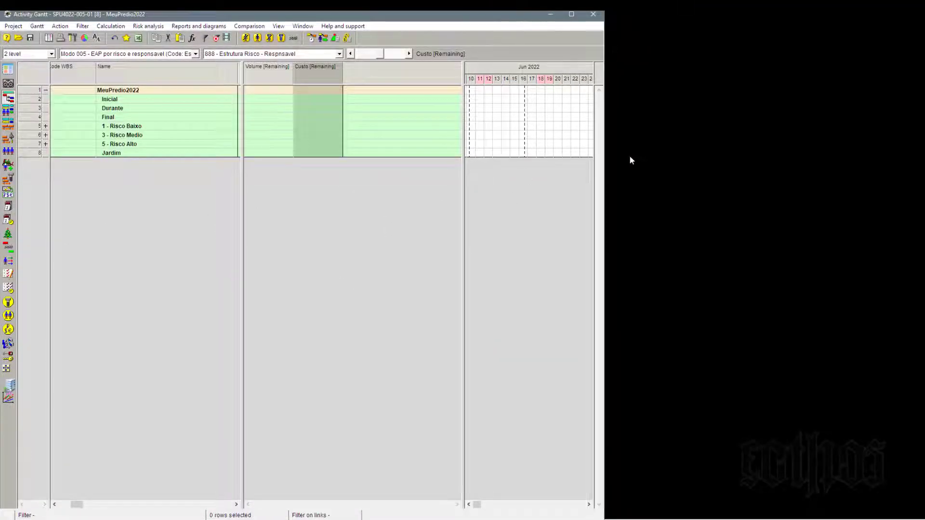
{"action": "left_click_drag", "start_coordinate": [606, 165], "coordinate": [919, 165]}
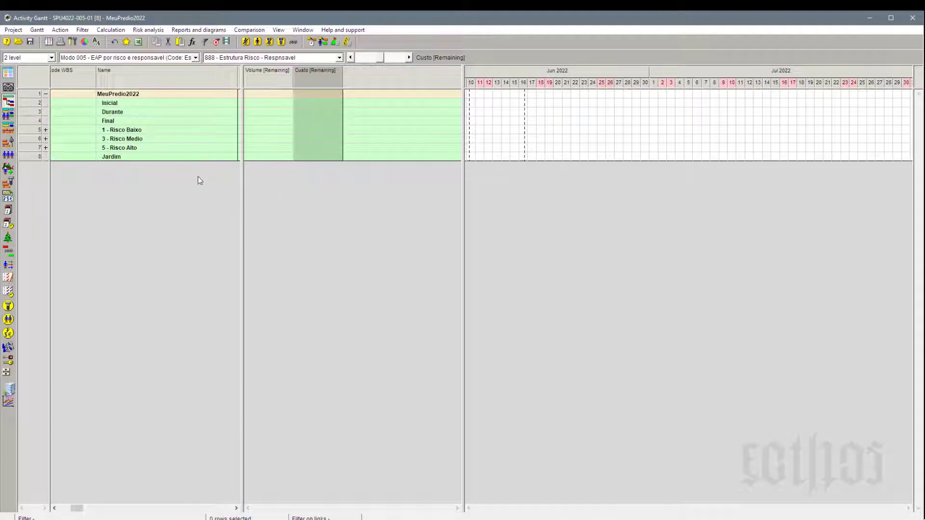
Step: Switch the Gantt configuration to 001 - Estrutura Analitica do Projeto - Construção por pavimento
{"action": "left_click", "coordinate": [291, 57]}
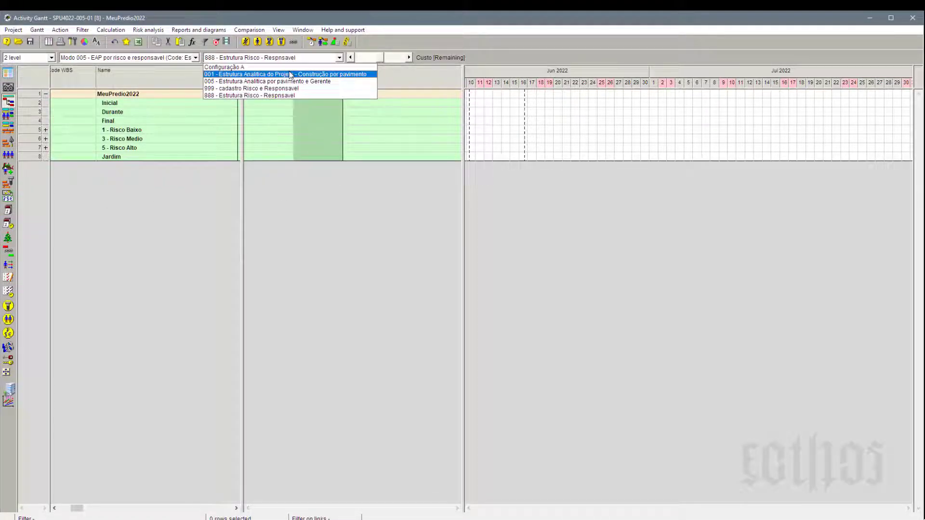
{"action": "left_click", "coordinate": [289, 72]}
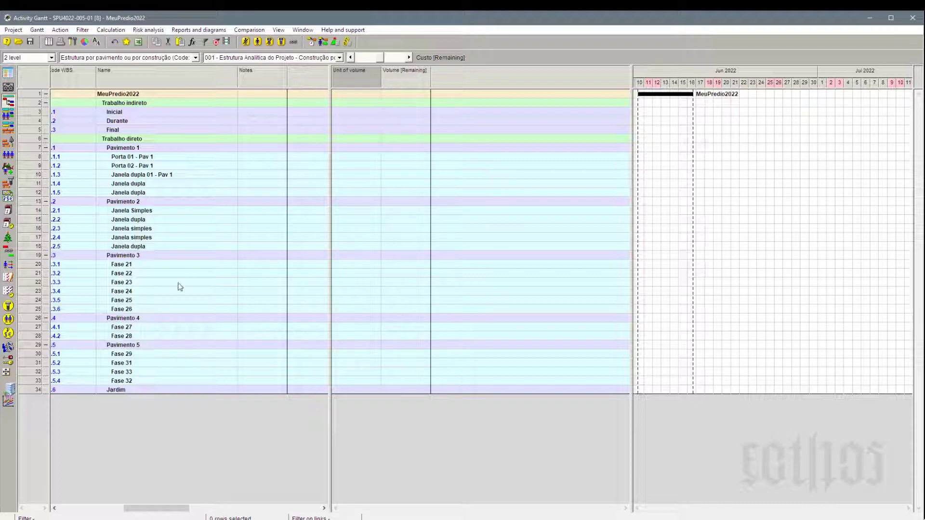
Step: Add the Manager field as a column after Notes in the Gantt table and select Pavimento 1's Manager cell
{"action": "left_click", "coordinate": [265, 93]}
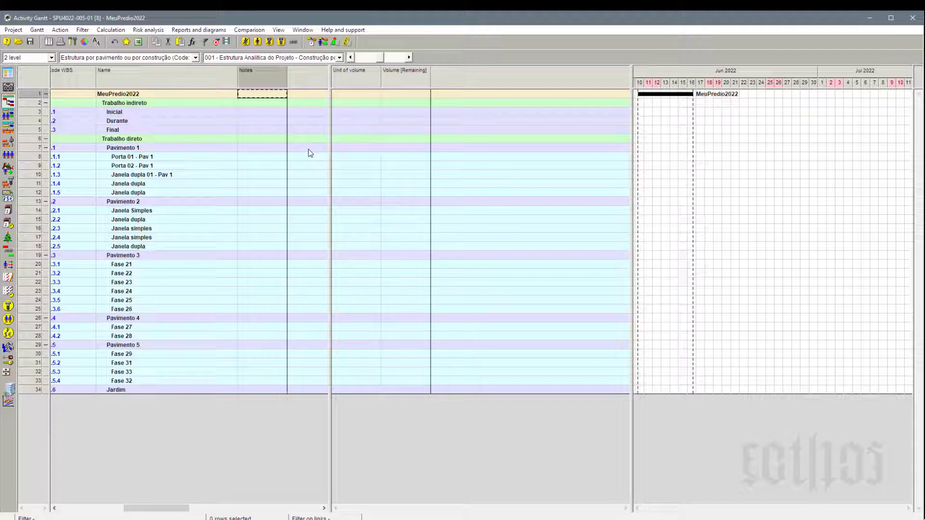
{"action": "double_click", "coordinate": [313, 75]}
{"action": "left_click", "coordinate": [406, 236]}
{"action": "key", "text": "m"}
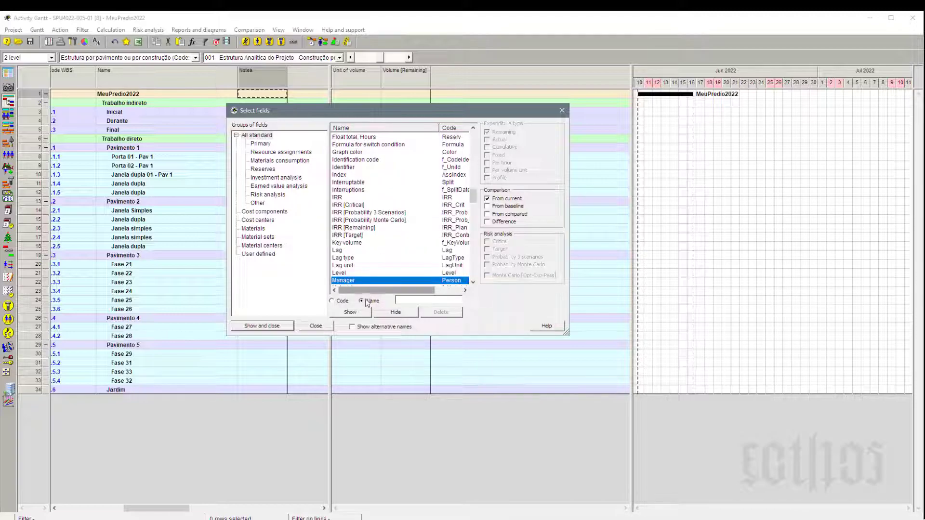
{"action": "left_click", "coordinate": [365, 311]}
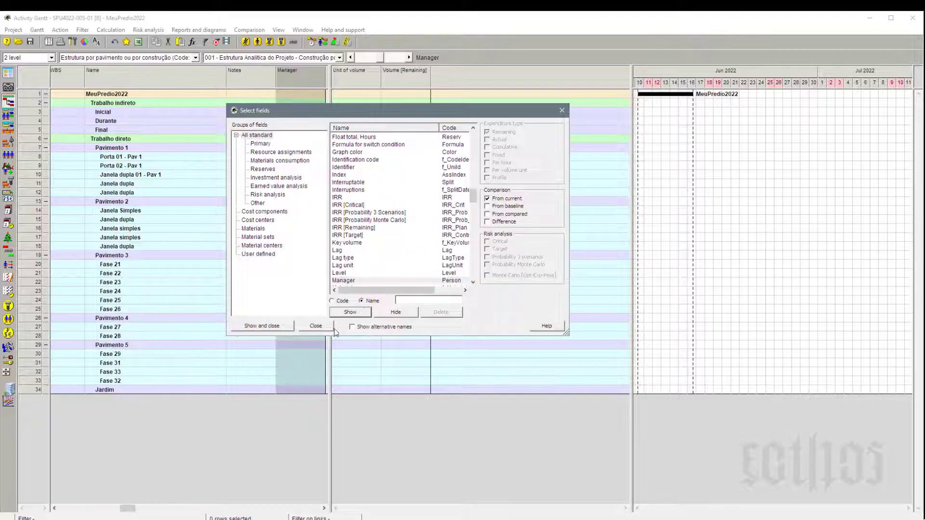
{"action": "left_click", "coordinate": [562, 110]}
{"action": "left_click", "coordinate": [311, 92]}
{"action": "left_click", "coordinate": [301, 148]}
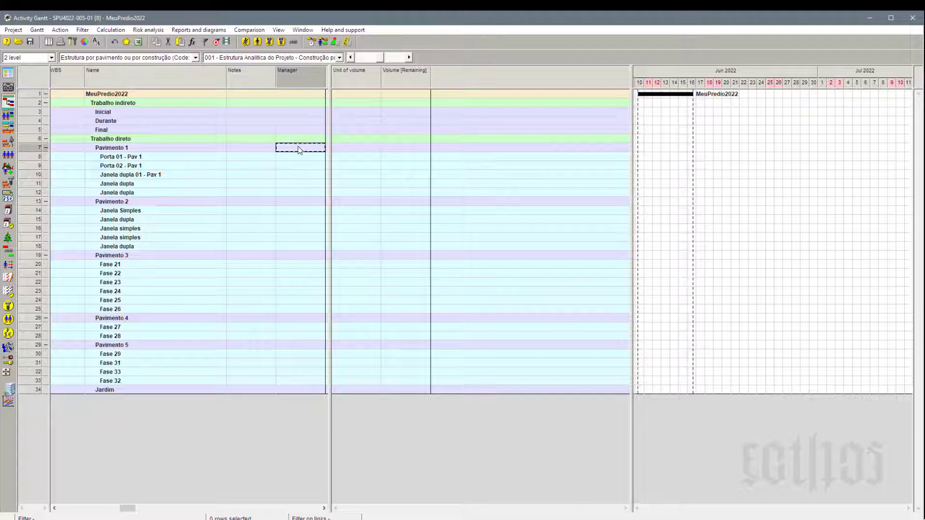
Step: Open the project's Users table and go through the names and codes of the three users
{"action": "left_click", "coordinate": [279, 30]}
{"action": "mouse_move", "coordinate": [304, 124]}
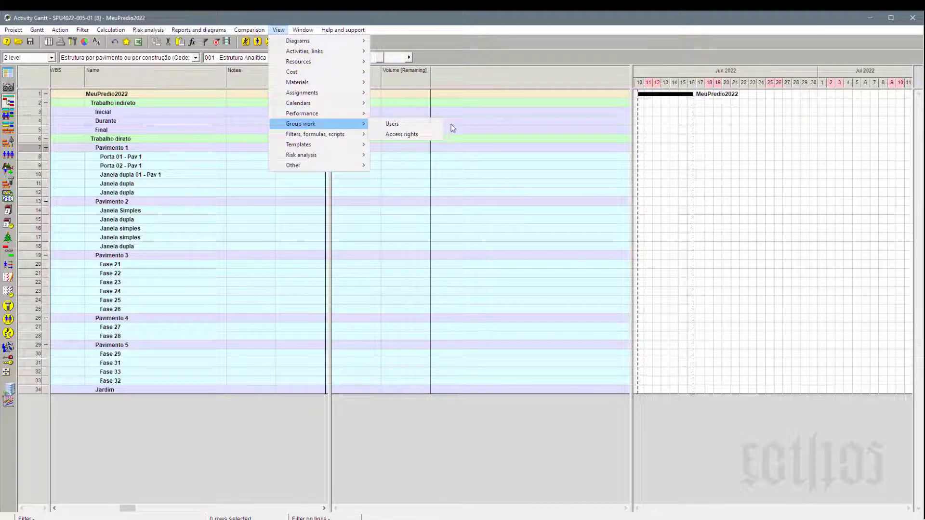
{"action": "left_click", "coordinate": [427, 126]}
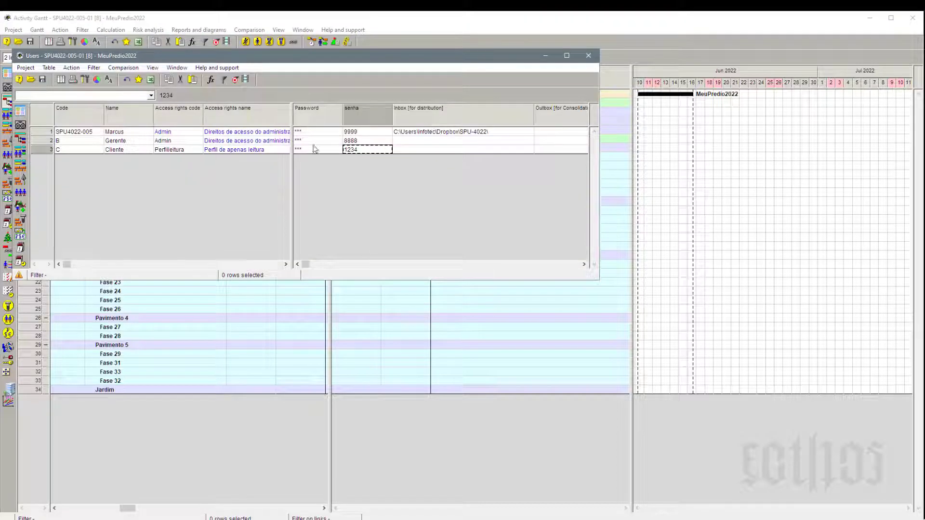
{"action": "left_click", "coordinate": [121, 132]}
{"action": "key", "text": "Down"}
{"action": "key", "text": "Down"}
{"action": "left_click", "coordinate": [87, 134]}
{"action": "left_click", "coordinate": [83, 152]}
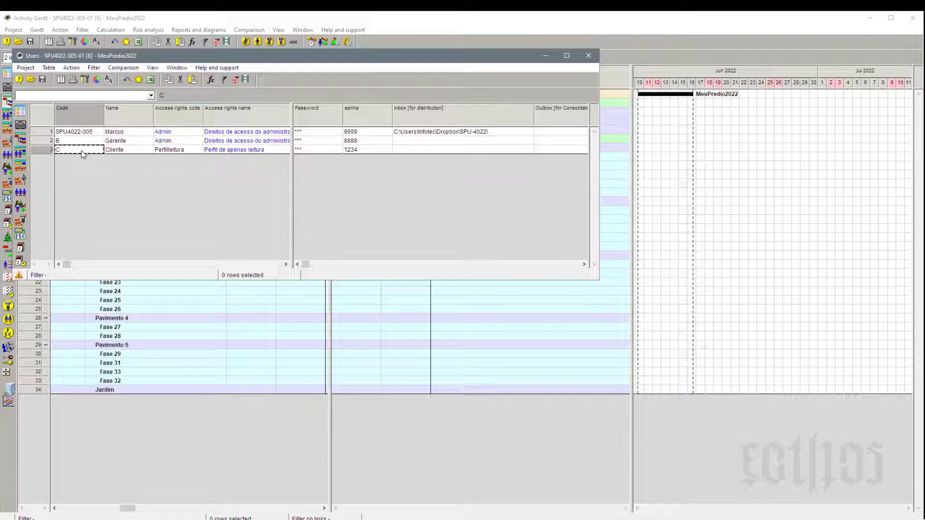
Step: Check each user's entry in the senha column, and close the Users table and the project window
{"action": "left_click", "coordinate": [374, 132]}
{"action": "left_click", "coordinate": [371, 140]}
{"action": "left_click", "coordinate": [371, 148]}
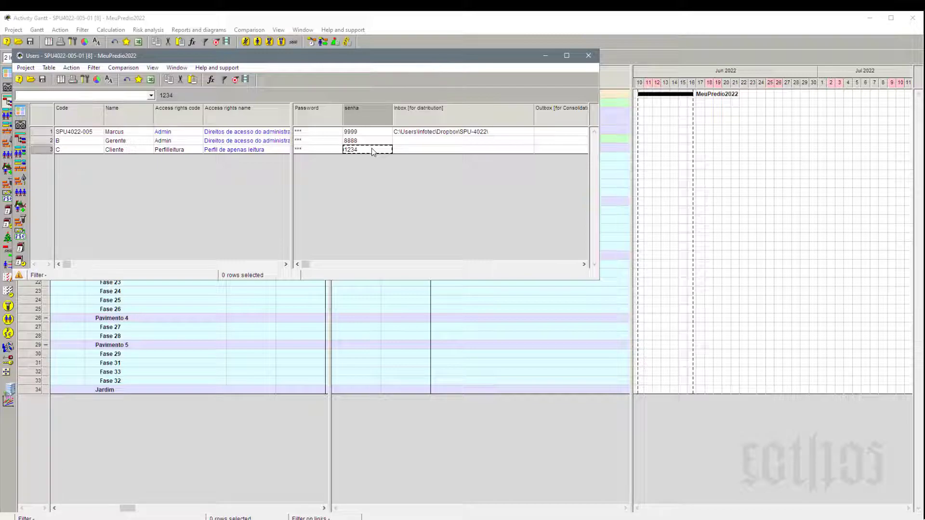
{"action": "left_click", "coordinate": [589, 57]}
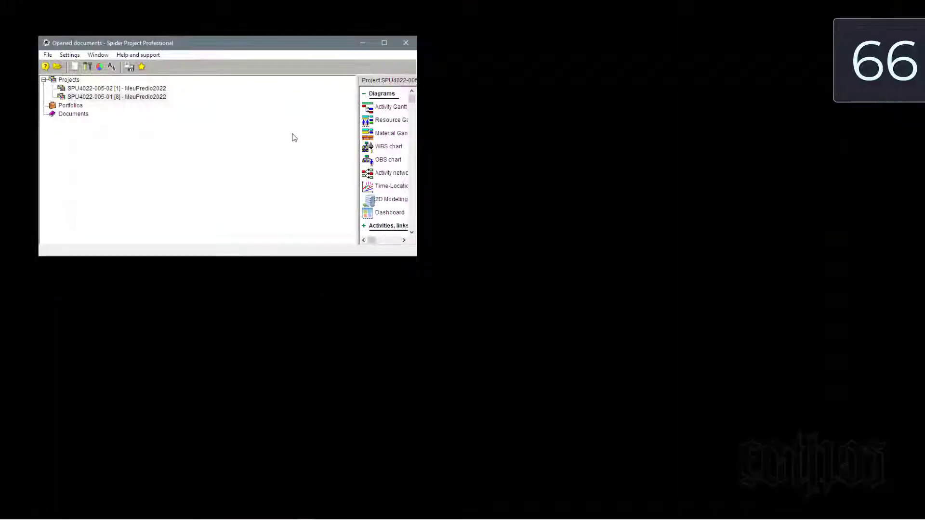
Step: Open the stored projects list and compare the saved versions of SPU4022-005-01 with those of SPU4022-005-02
{"action": "left_click", "coordinate": [57, 67]}
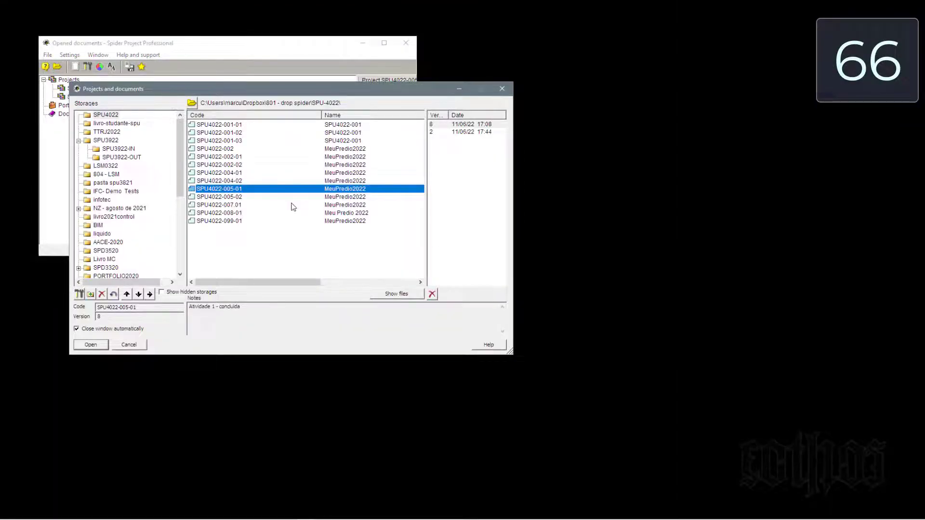
{"action": "left_click", "coordinate": [236, 197]}
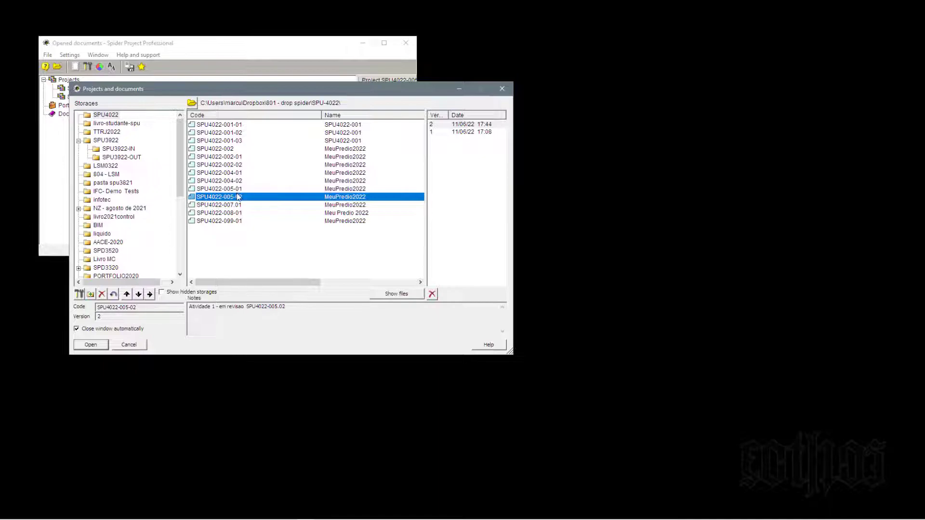
{"action": "left_click", "coordinate": [236, 189]}
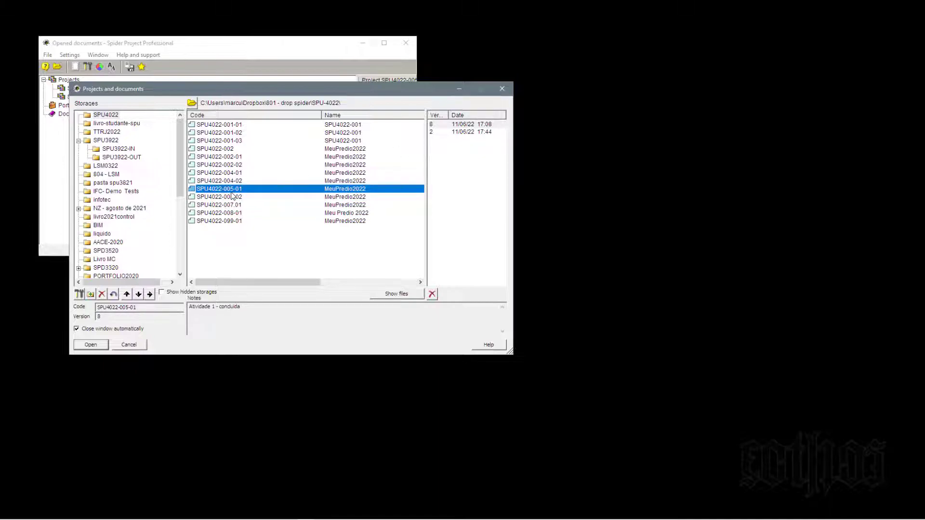
{"action": "left_click", "coordinate": [440, 125]}
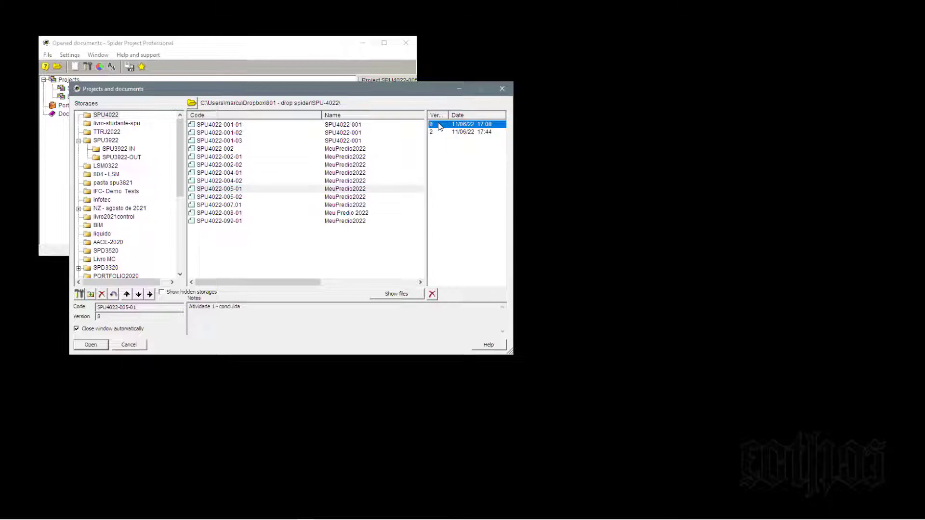
{"action": "left_click", "coordinate": [440, 132]}
{"action": "left_click", "coordinate": [444, 126]}
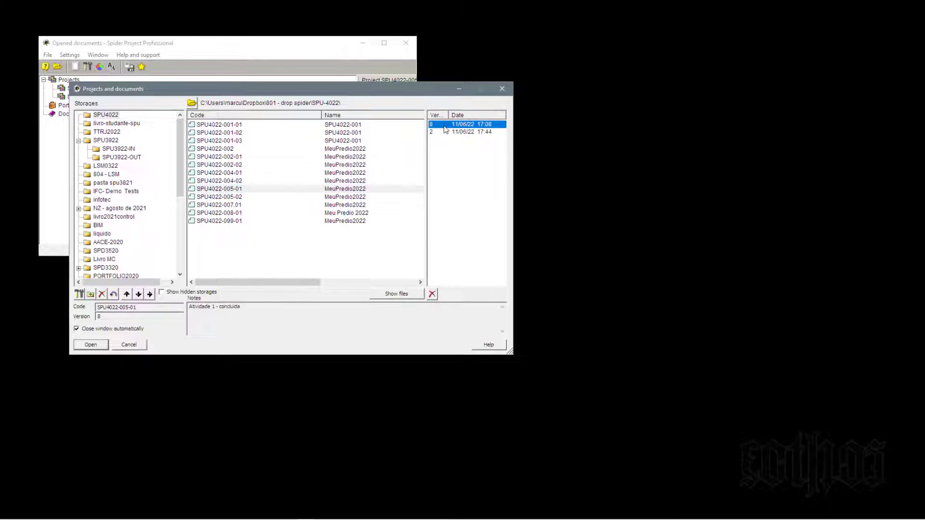
Step: Examine version 1 of SPU4022-005-02 and the notes of version 8 of SPU4022-005-01
{"action": "left_click", "coordinate": [239, 198]}
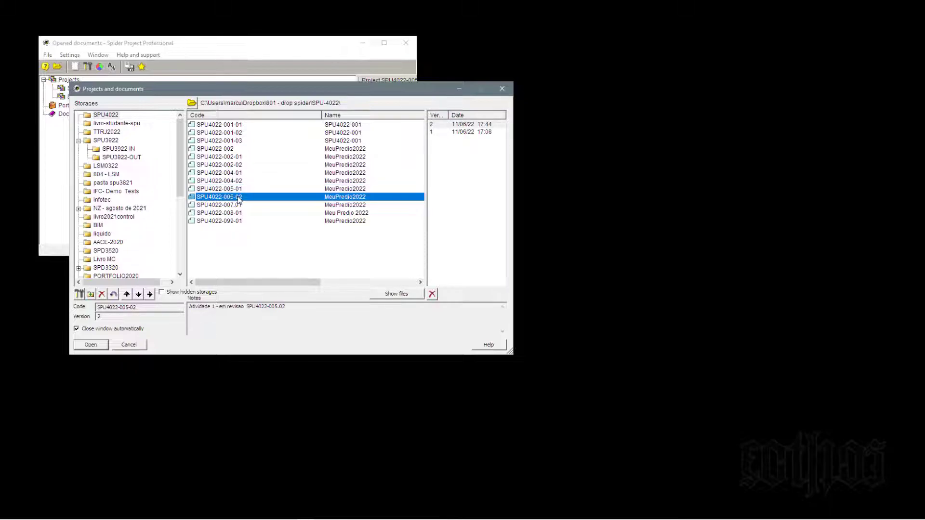
{"action": "left_click", "coordinate": [454, 133]}
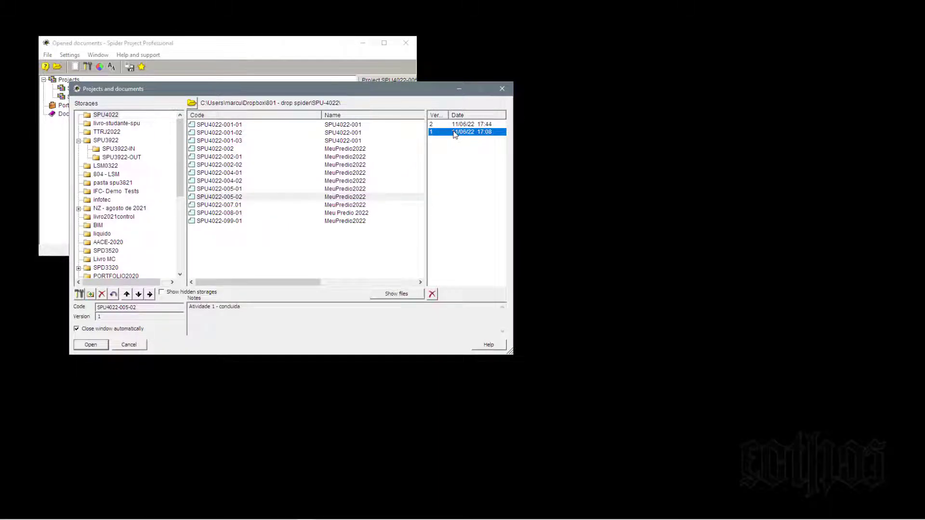
{"action": "left_click", "coordinate": [237, 190]}
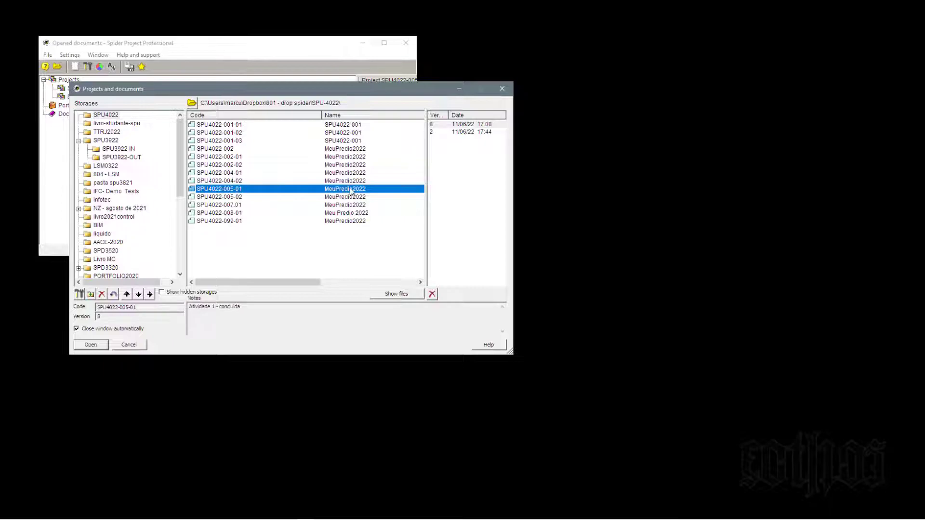
{"action": "left_click", "coordinate": [462, 124]}
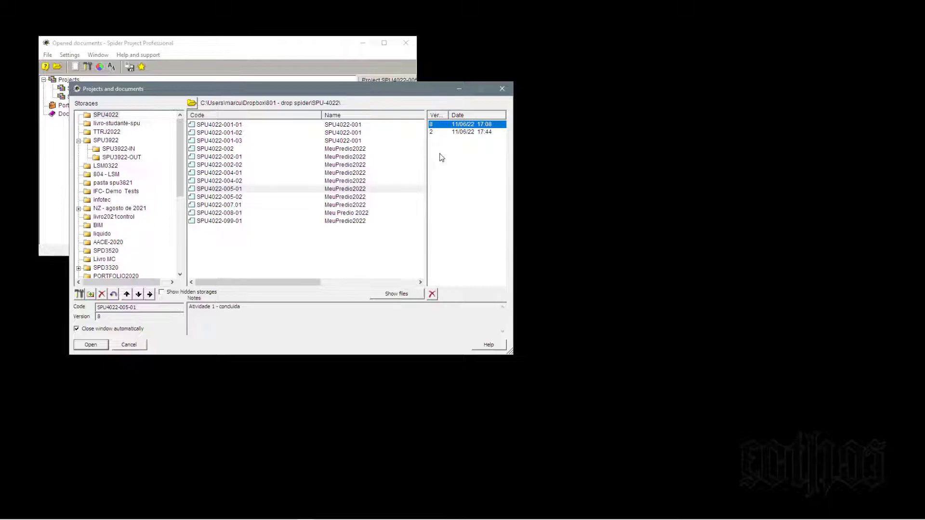
{"action": "left_click_drag", "start_coordinate": [259, 308], "coordinate": [189, 307]}
{"action": "left_click", "coordinate": [254, 327]}
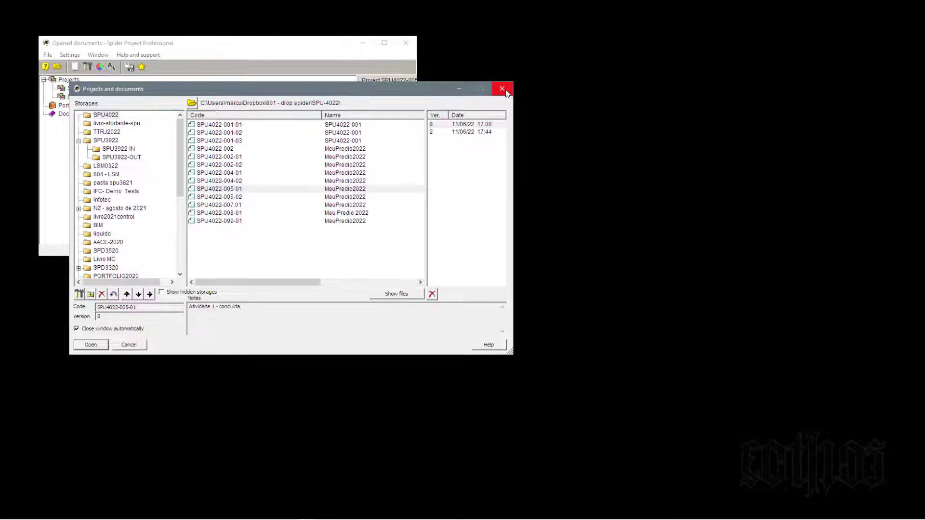
Step: Open the SPU-4022 storage folder in File Explorer, enlarge the window and inspect the SPU4022-005 project files
{"action": "left_click", "coordinate": [192, 103]}
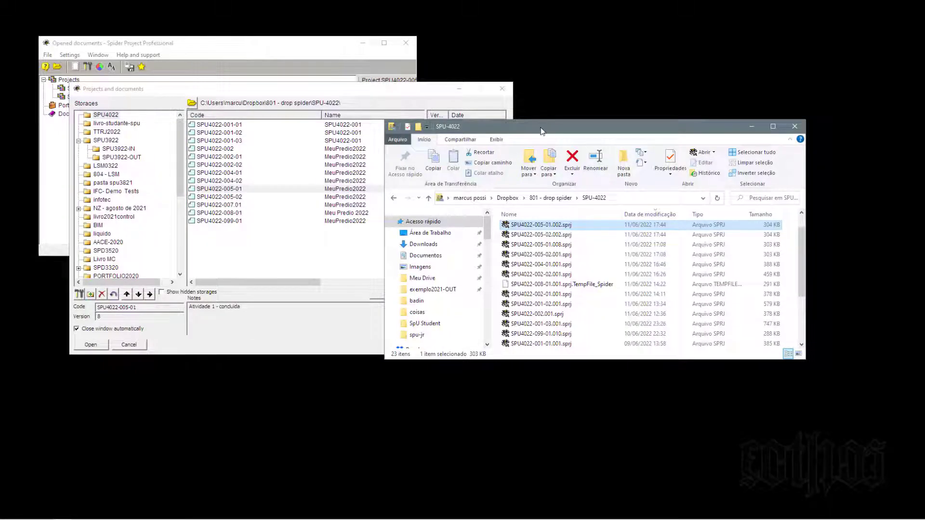
{"action": "left_click_drag", "start_coordinate": [581, 327], "coordinate": [640, 501]}
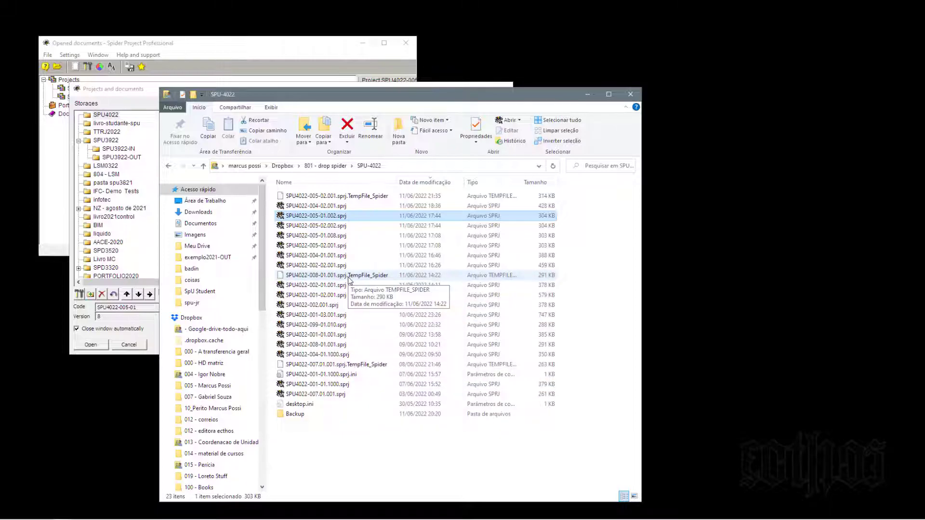
{"action": "left_click", "coordinate": [335, 248]}
{"action": "left_click", "coordinate": [336, 236]}
{"action": "left_click", "coordinate": [335, 226]}
{"action": "left_click", "coordinate": [336, 217]}
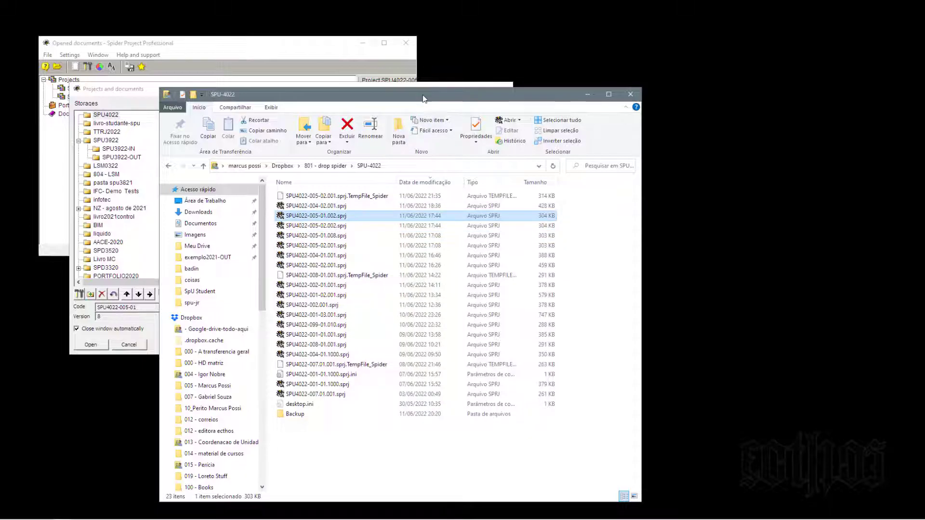
Step: Capture the SPU-4022 folder window, switch to Paint and paste the capture in place of the old image
{"action": "key", "text": "alt"}
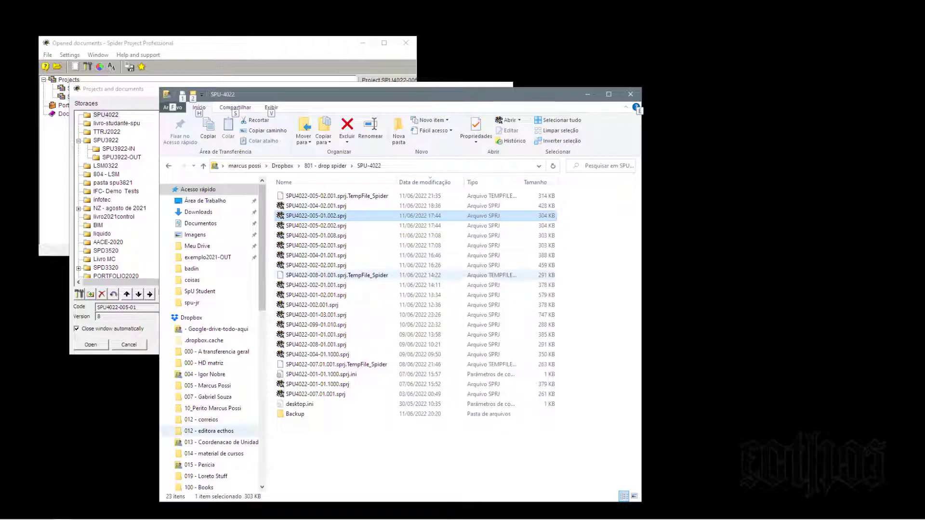
{"action": "mouse_move", "coordinate": [176, 518]}
{"action": "left_click", "coordinate": [218, 514]}
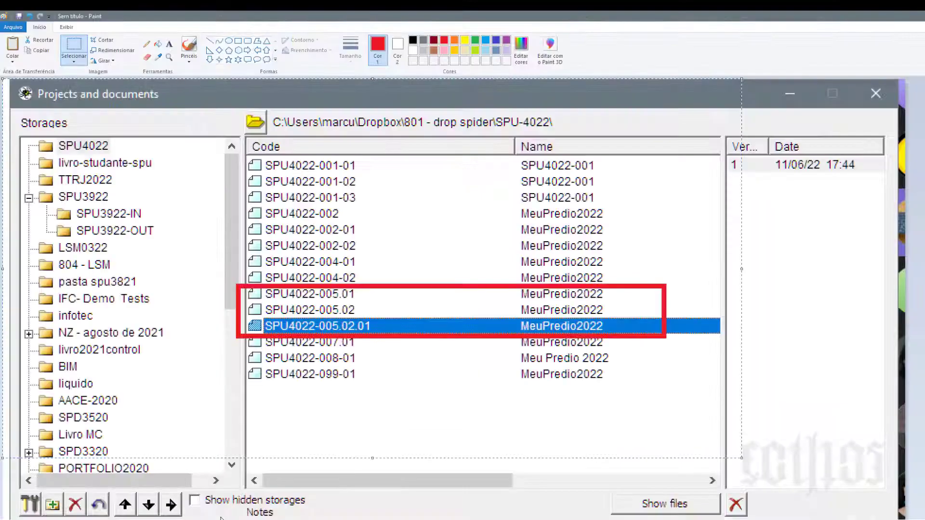
{"action": "left_click", "coordinate": [885, 14]}
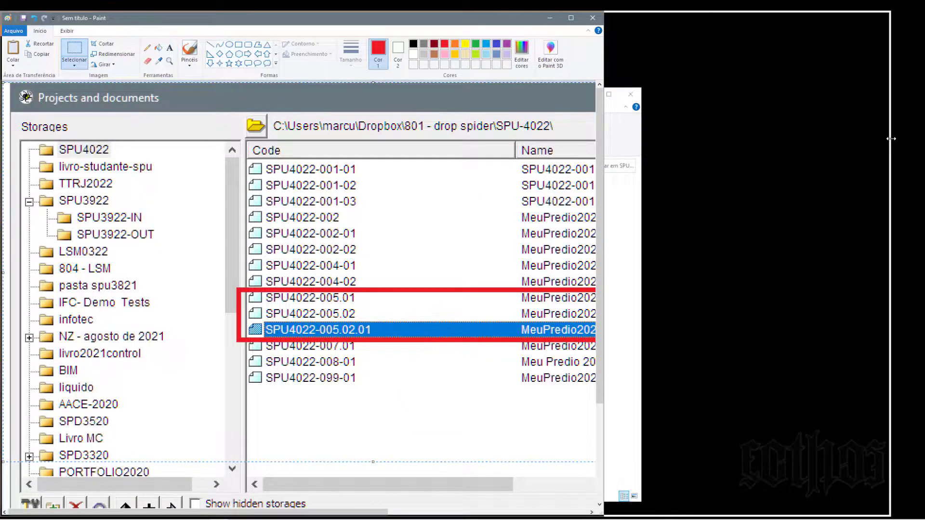
{"action": "key", "text": "super+Up"}
{"action": "key", "text": "ctrl+z"}
{"action": "key", "text": "ctrl+v"}
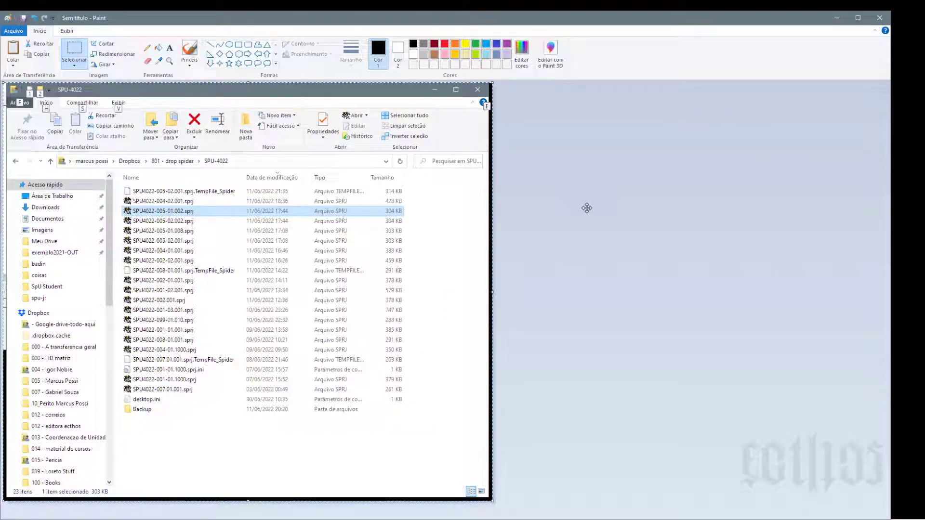
Step: Magnify the pasted file list and draw a black line under SPU4022-005-02 in the file name SPU4022-005-02.002.sprj
{"action": "left_click", "coordinate": [170, 61]}
{"action": "left_click", "coordinate": [210, 198]}
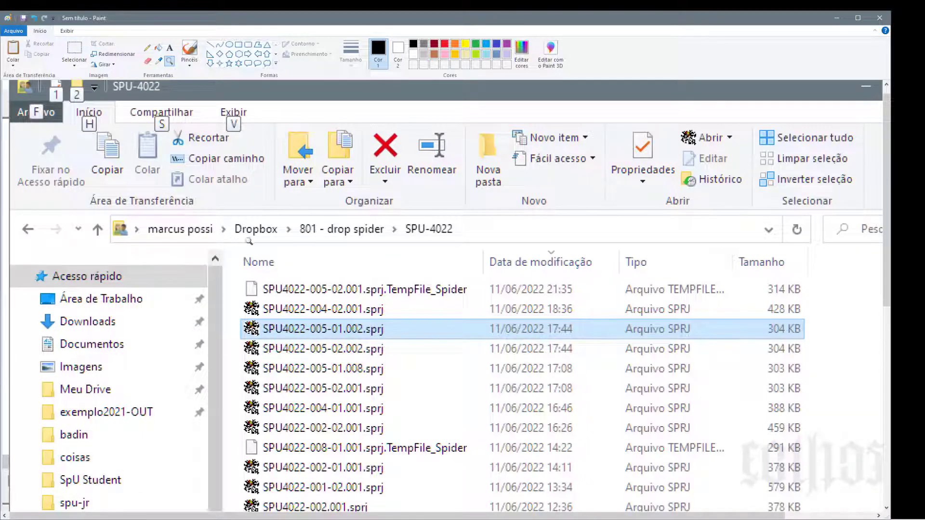
{"action": "left_click", "coordinate": [347, 330]}
{"action": "left_click", "coordinate": [210, 45]}
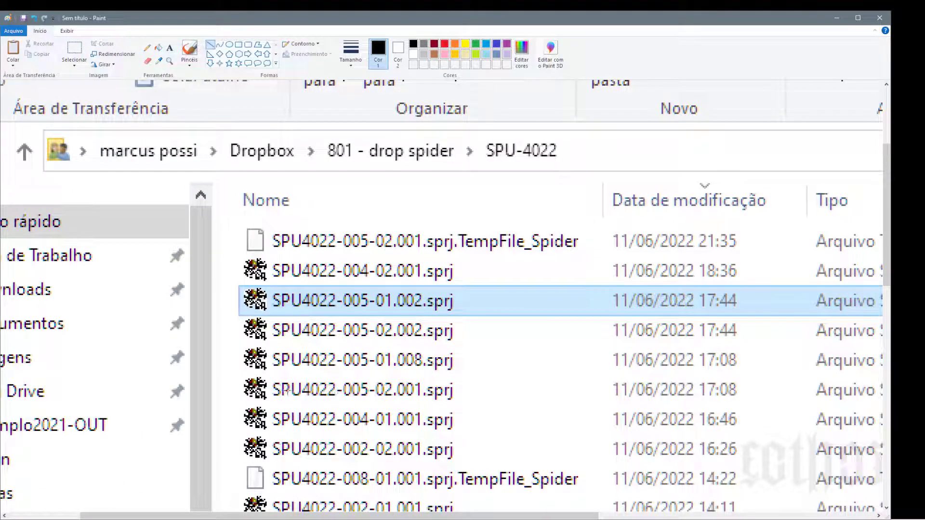
{"action": "left_click_drag", "start_coordinate": [273, 340], "coordinate": [392, 341]}
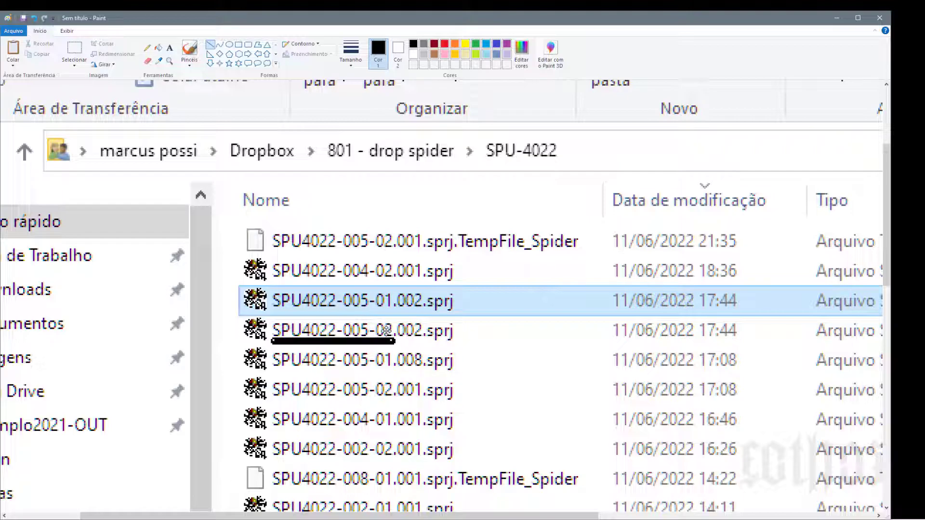
Step: Magnify the file list further and draw a red line under SPU4022-005-01 in the file name SPU4022-005-01.002.sprj
{"action": "left_click", "coordinate": [169, 61]}
{"action": "left_click", "coordinate": [410, 343]}
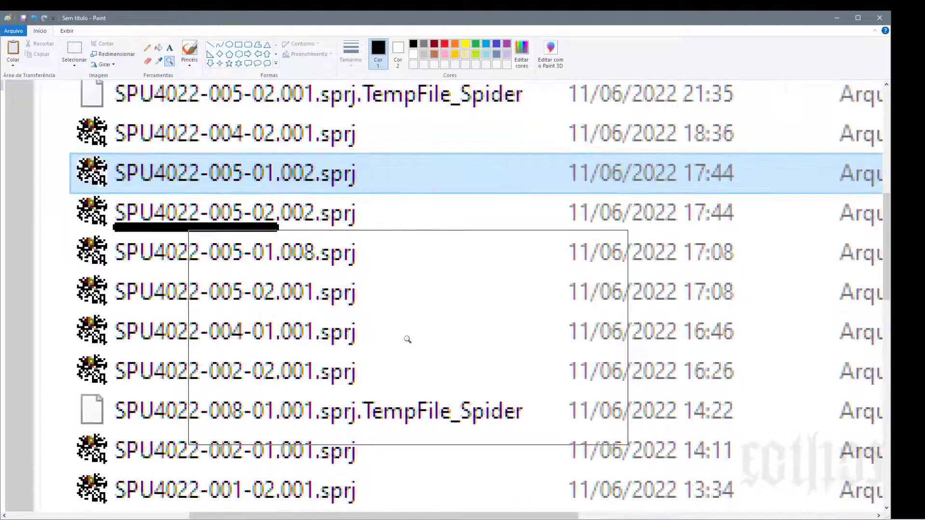
{"action": "left_click", "coordinate": [210, 45]}
{"action": "left_click", "coordinate": [444, 43]}
{"action": "left_click_drag", "start_coordinate": [118, 188], "coordinate": [274, 188]}
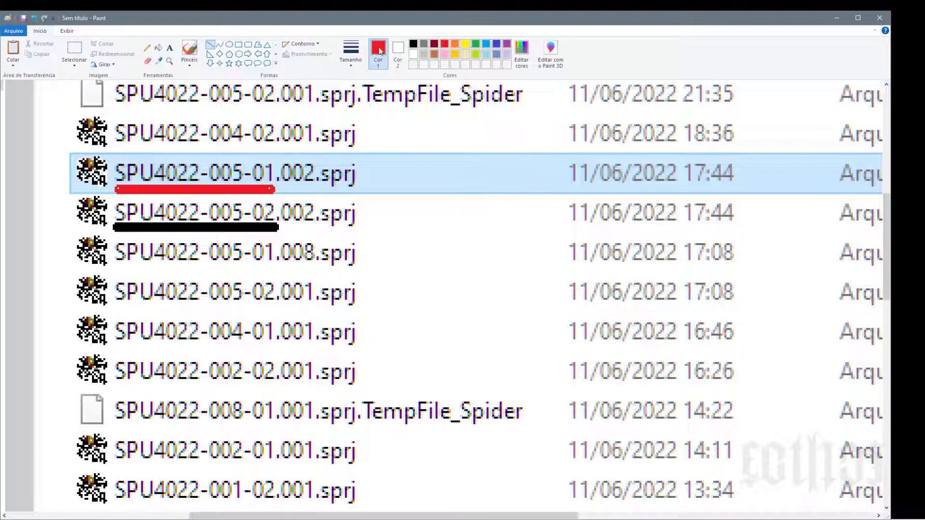
{"action": "left_click", "coordinate": [309, 185]}
Step: Frame the version number 002 and the sprj extension in SPU4022-005-01.002.sprj with red rectangles, using the thinnest outline
{"action": "left_click", "coordinate": [239, 44]}
{"action": "left_click", "coordinate": [350, 52]}
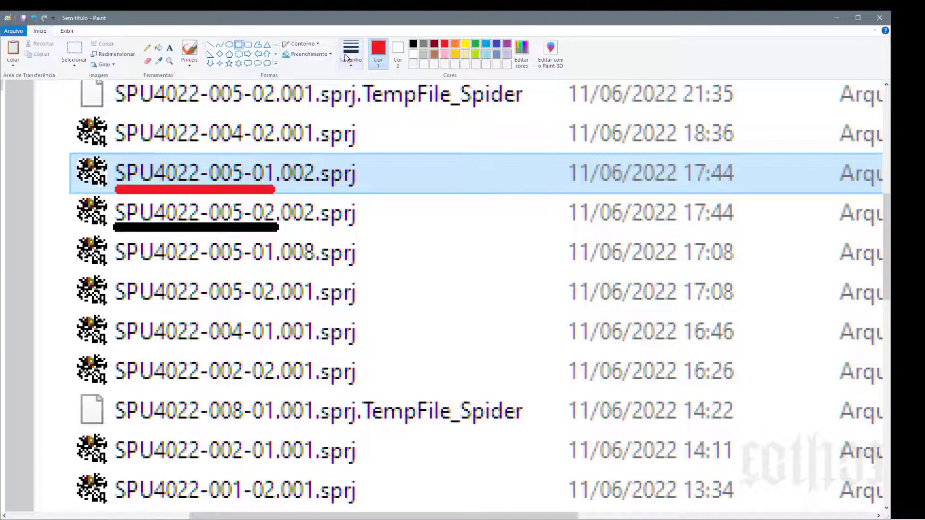
{"action": "left_click", "coordinate": [383, 116]}
{"action": "left_click_drag", "start_coordinate": [272, 141], "coordinate": [319, 193]}
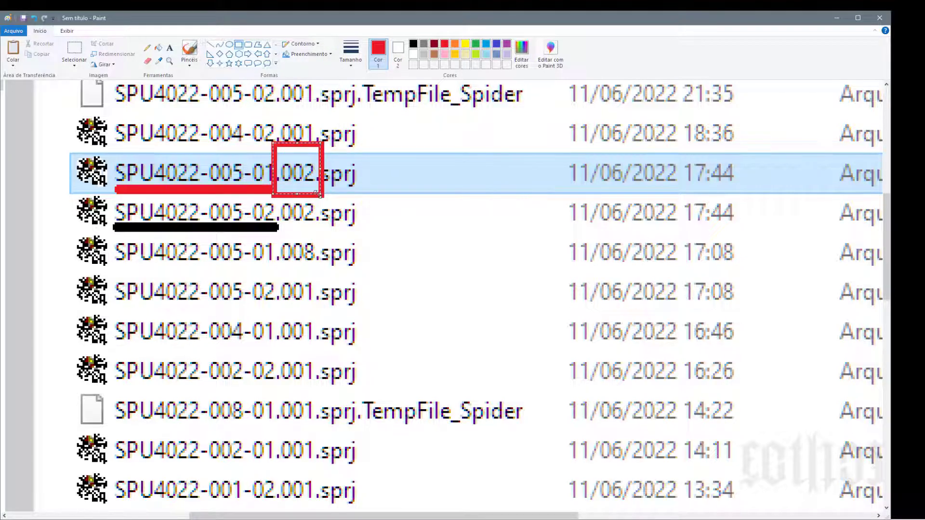
{"action": "left_click", "coordinate": [350, 52]}
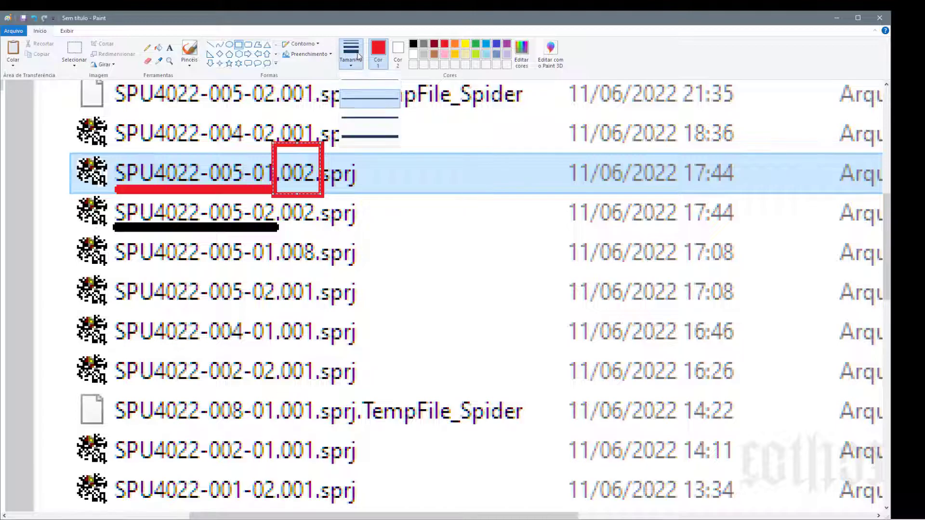
{"action": "left_click", "coordinate": [370, 83]}
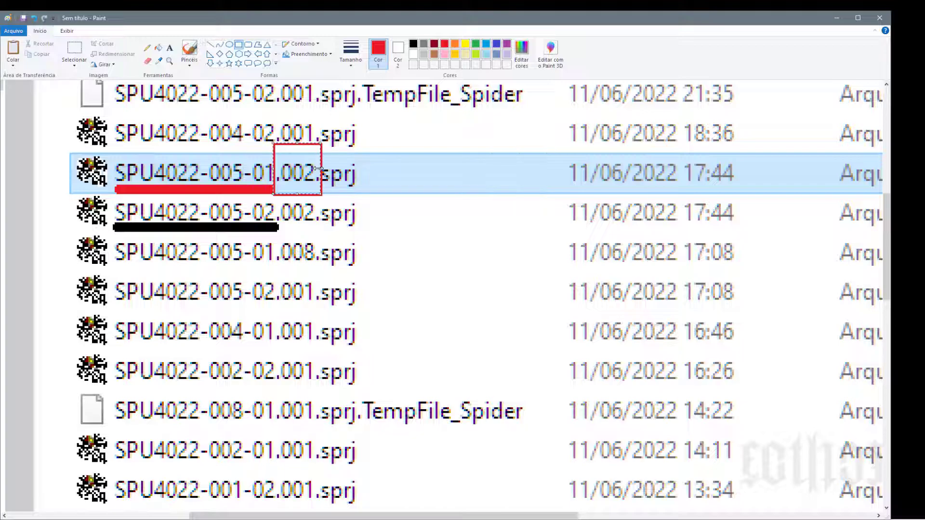
{"action": "left_click", "coordinate": [338, 182]}
{"action": "left_click_drag", "start_coordinate": [318, 160], "coordinate": [363, 189]}
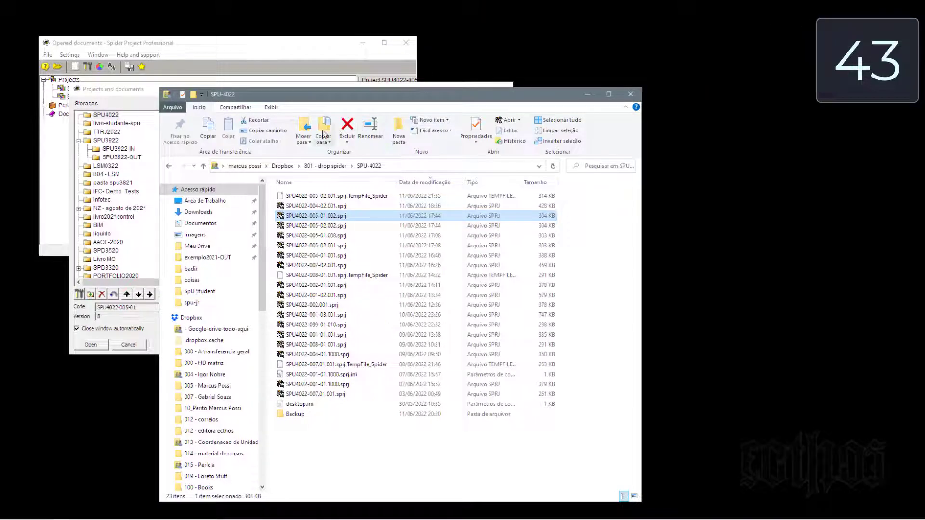
Step: Return to the storage list, check the code and version of SPU4022-005-01, close the list and open that project's Activity Gantt
{"action": "left_click", "coordinate": [631, 94]}
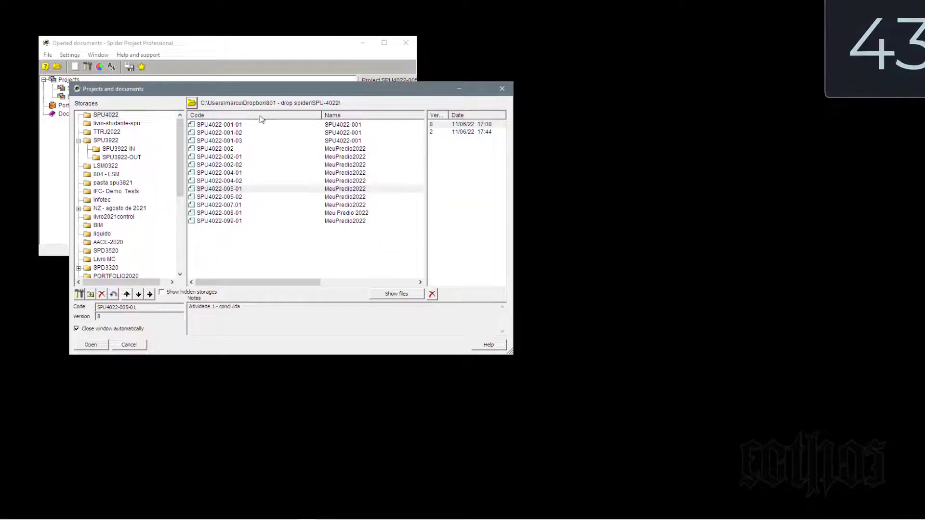
{"action": "left_click", "coordinate": [227, 189]}
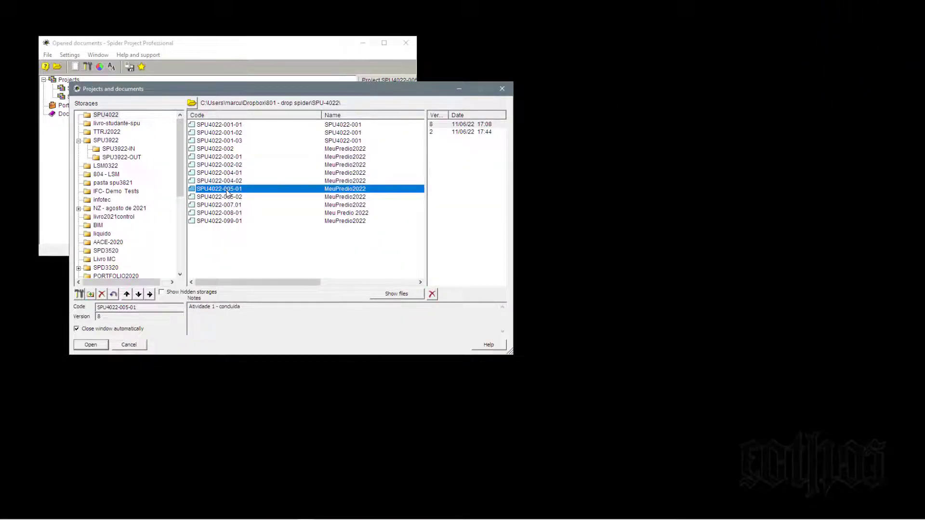
{"action": "left_click", "coordinate": [121, 319]}
{"action": "left_click", "coordinate": [134, 343]}
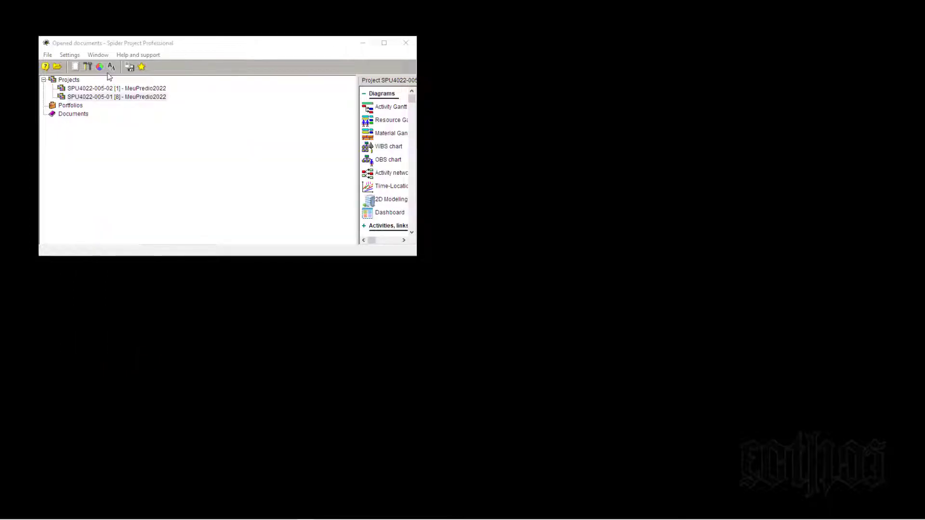
{"action": "double_click", "coordinate": [110, 97]}
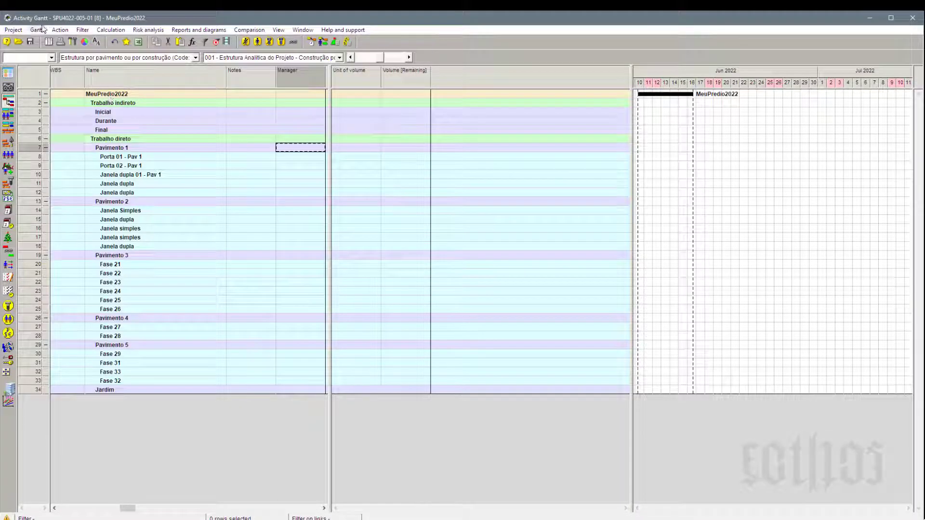
Step: Try to save the project with a new name using the code SPU-4022-005
{"action": "left_click", "coordinate": [13, 29]}
{"action": "left_click", "coordinate": [27, 113]}
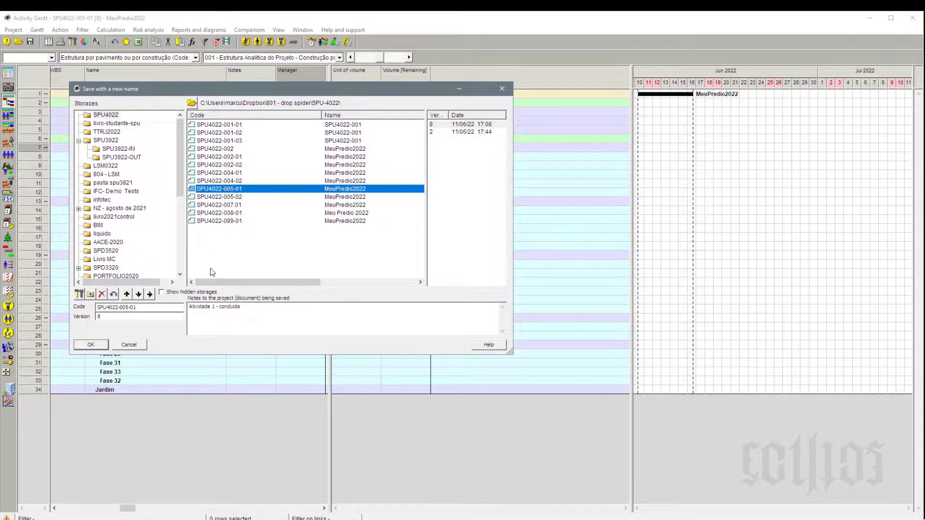
{"action": "left_click", "coordinate": [139, 312]}
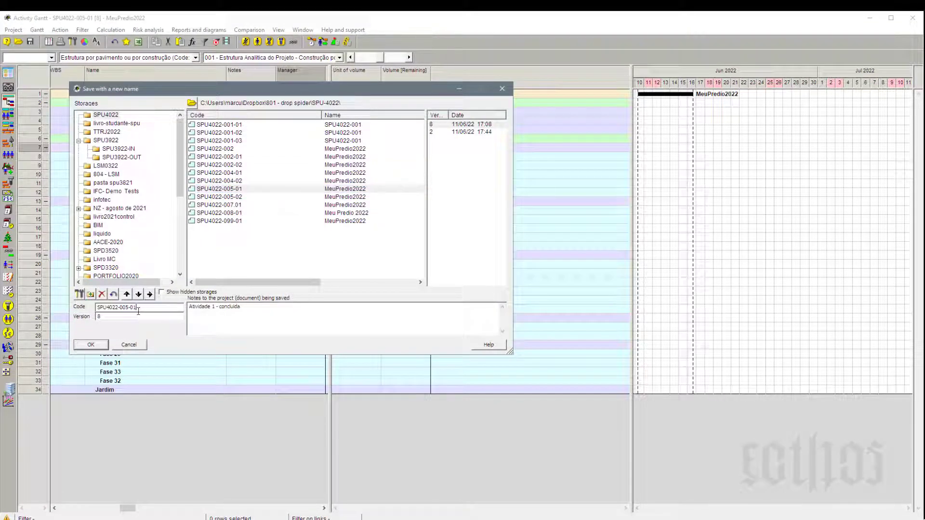
{"action": "left_click_drag", "start_coordinate": [128, 308], "coordinate": [78, 310]}
{"action": "type", "text": "SPU-4022-005"}
{"action": "left_click", "coordinate": [129, 316]}
{"action": "left_click", "coordinate": [105, 347]}
{"action": "key", "text": "Return"}
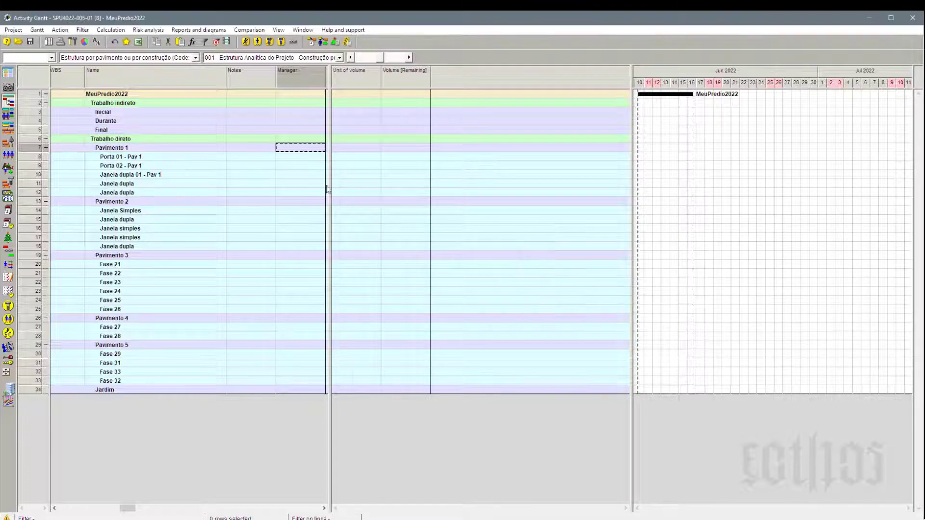
Step: Save the SPU4022-005-01 project under the same code as version 8000525
{"action": "left_click", "coordinate": [14, 29]}
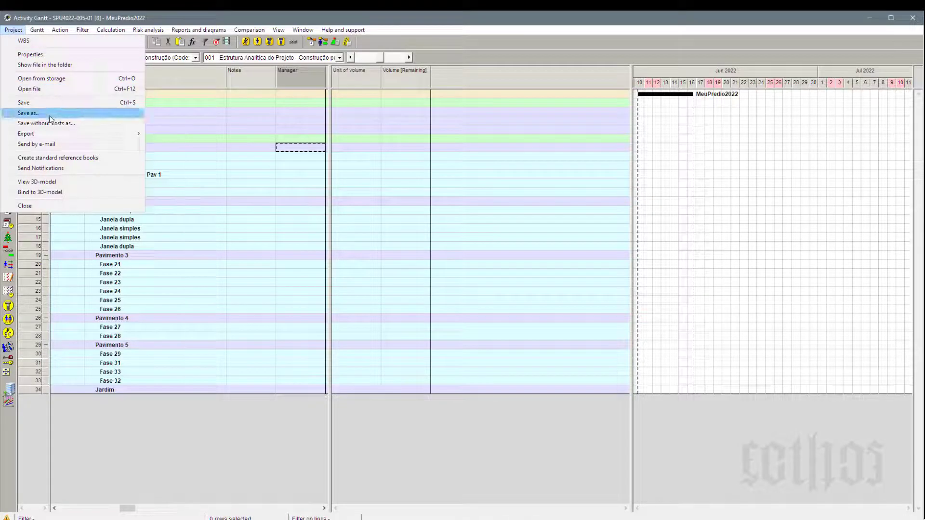
{"action": "left_click", "coordinate": [51, 115]}
{"action": "left_click", "coordinate": [111, 317]}
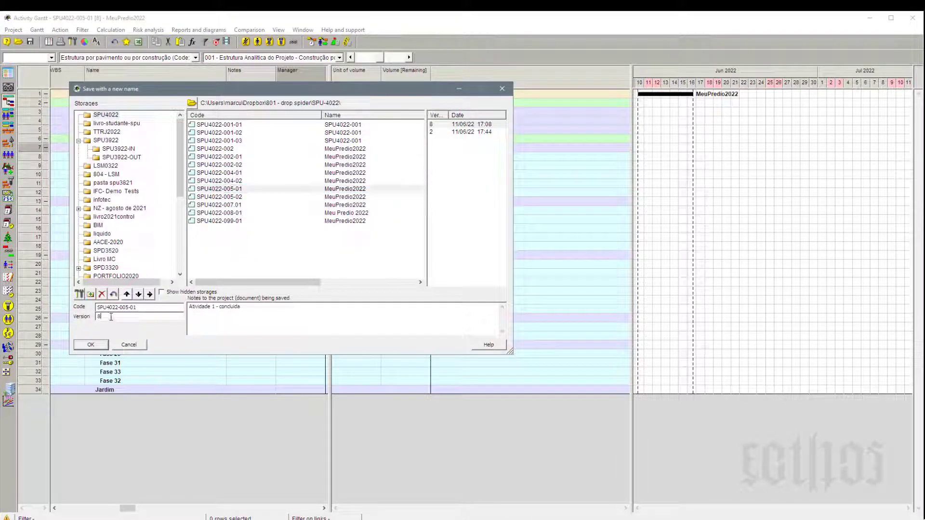
{"action": "type", "text": "000525"}
{"action": "left_click", "coordinate": [96, 345]}
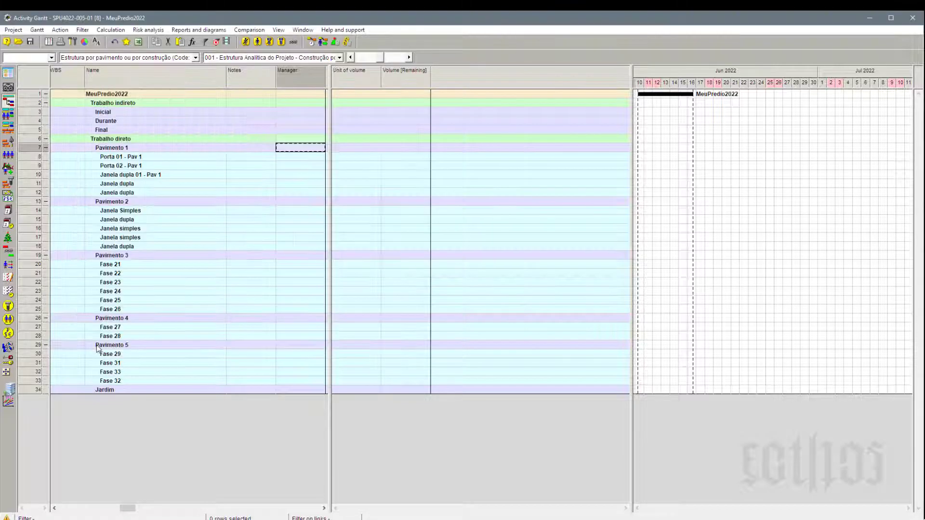
Step: Examine versions 2, 8 and 8000525 of SPU4022-005-01 in the storage list, widening the version column to show full numbers
{"action": "left_click", "coordinate": [19, 41]}
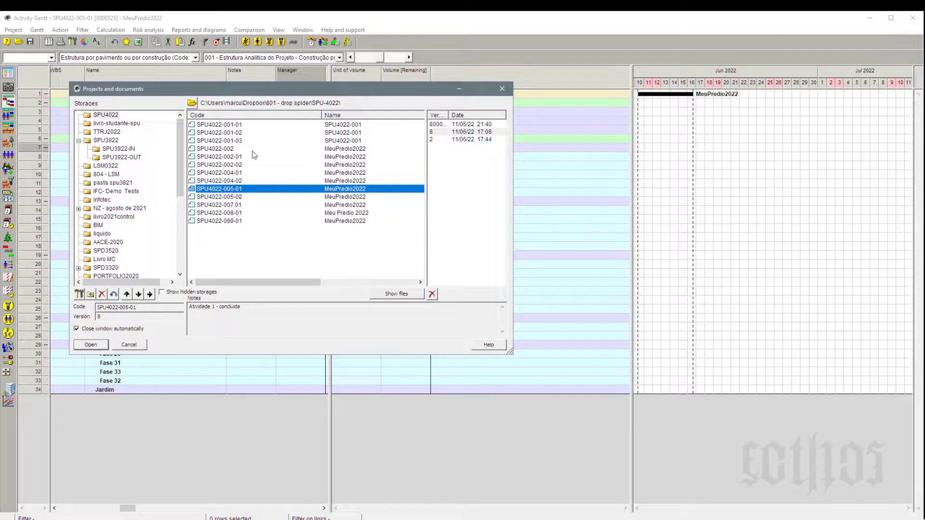
{"action": "left_click", "coordinate": [469, 140]}
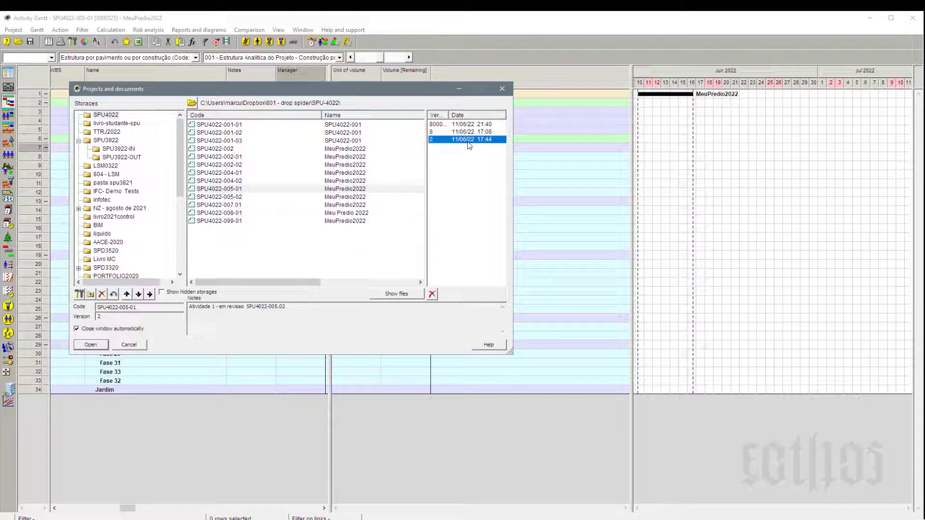
{"action": "left_click", "coordinate": [467, 132]}
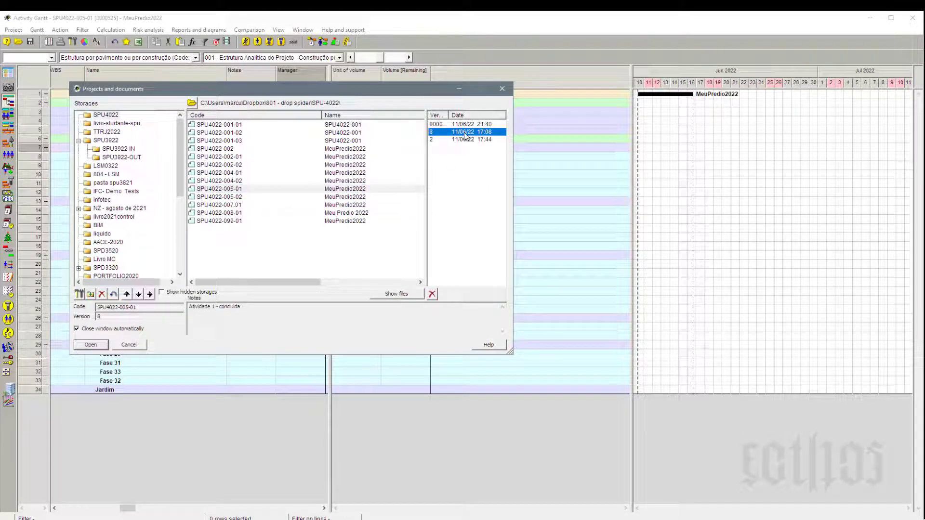
{"action": "left_click", "coordinate": [443, 125]}
{"action": "left_click_drag", "start_coordinate": [450, 117], "coordinate": [456, 117]}
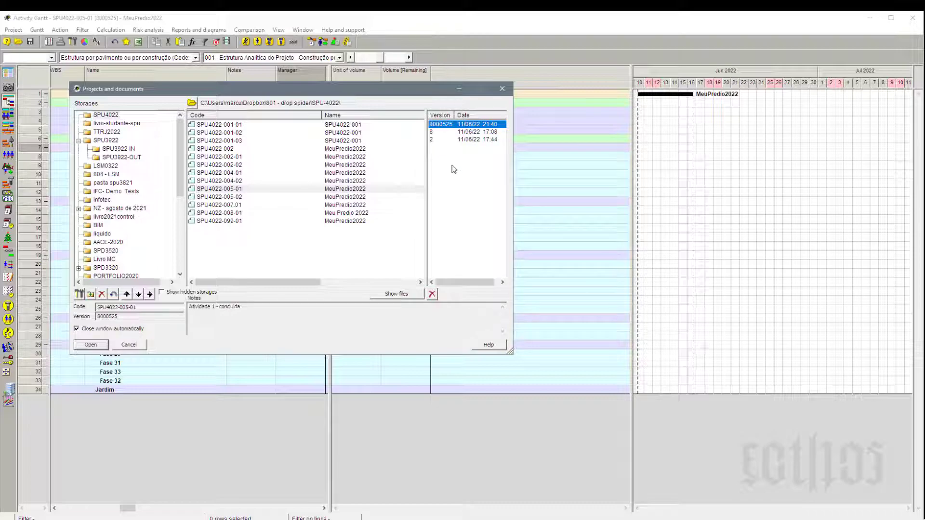
{"action": "key", "text": "Tab"}
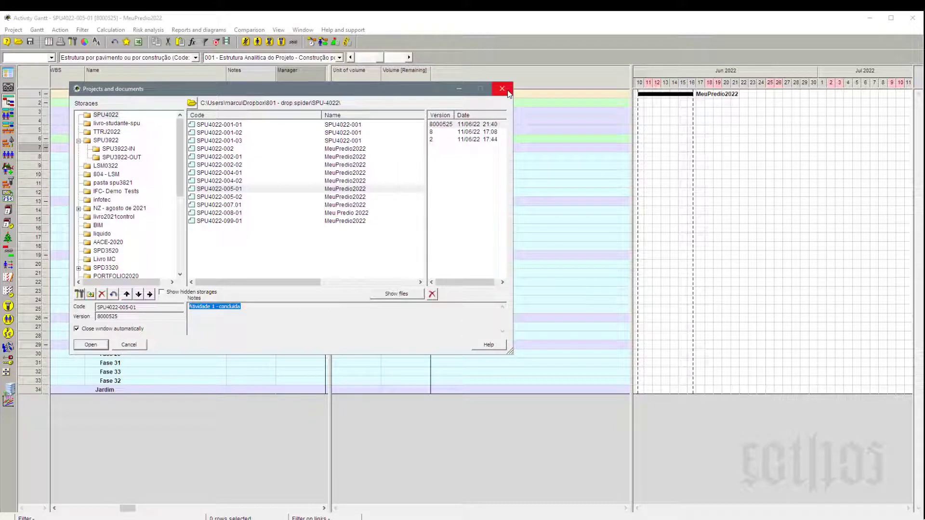
Step: Try to delete version 8000525 of SPU4022-005-01 while the project is open, and close the storage list
{"action": "left_click", "coordinate": [452, 125]}
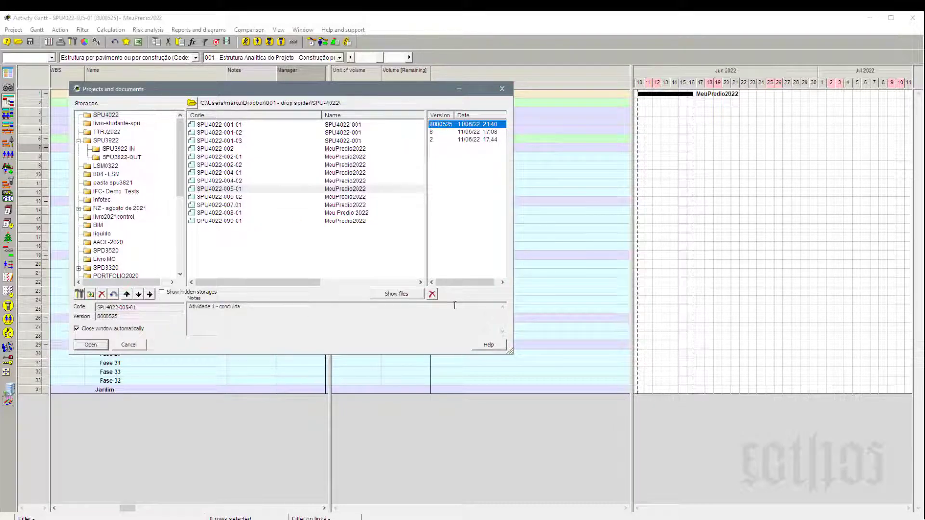
{"action": "left_click", "coordinate": [432, 294]}
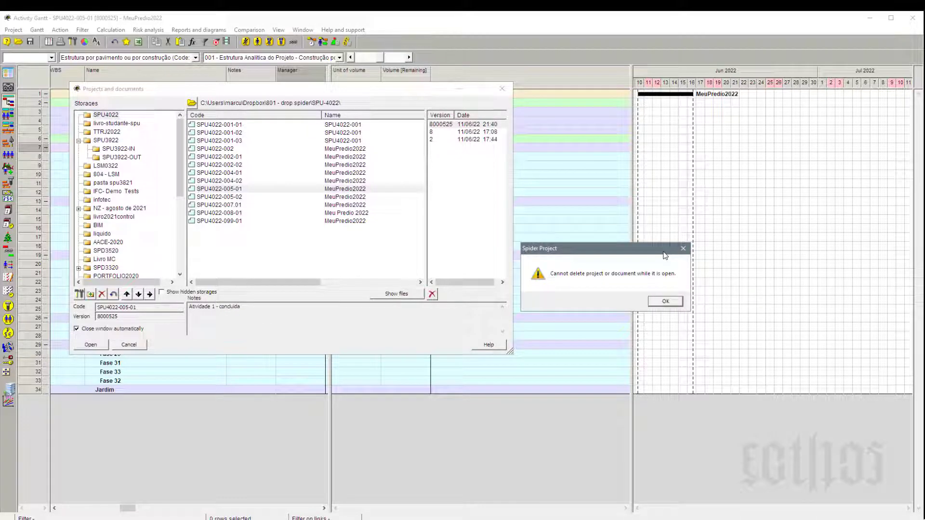
{"action": "left_click", "coordinate": [665, 302]}
{"action": "left_click", "coordinate": [501, 89]}
Step: Close the Activity Gantt window and the opened SPU4022-005-01 project, version 8000525
{"action": "left_click", "coordinate": [912, 18]}
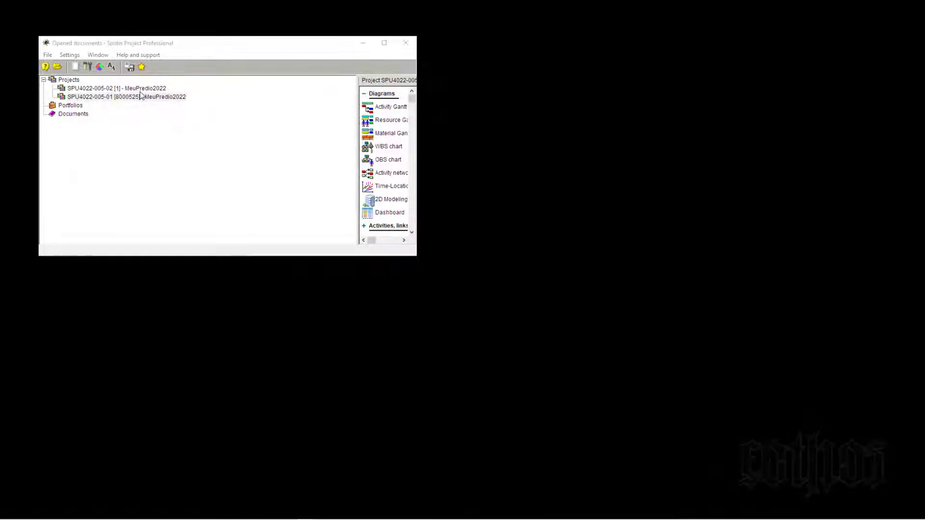
{"action": "right_click", "coordinate": [140, 96]}
{"action": "left_click", "coordinate": [168, 241]}
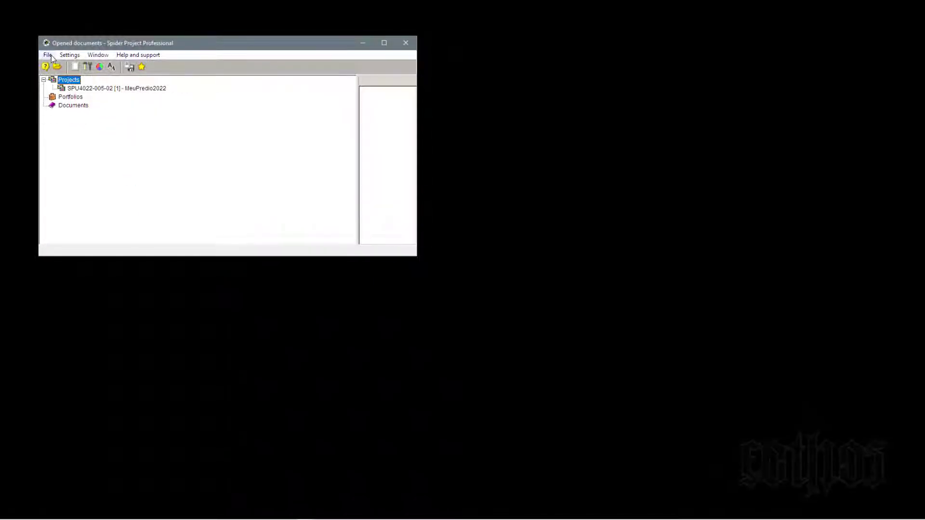
Step: Delete version 8000525 of SPU4022-005-01 from the SPU4022 storage
{"action": "left_click", "coordinate": [57, 67]}
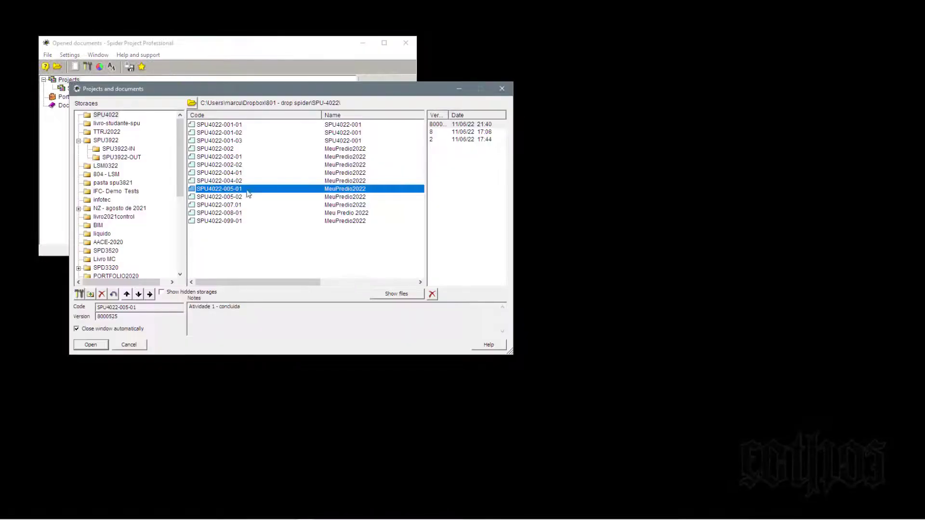
{"action": "double_click", "coordinate": [446, 116]}
{"action": "left_click", "coordinate": [441, 125]}
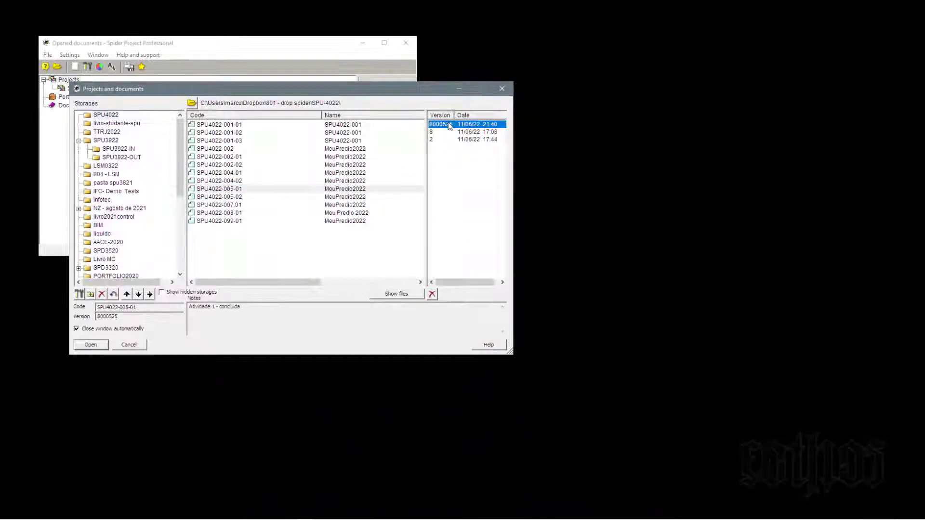
{"action": "left_click", "coordinate": [432, 294]}
{"action": "left_click_drag", "start_coordinate": [607, 248], "coordinate": [383, 239]}
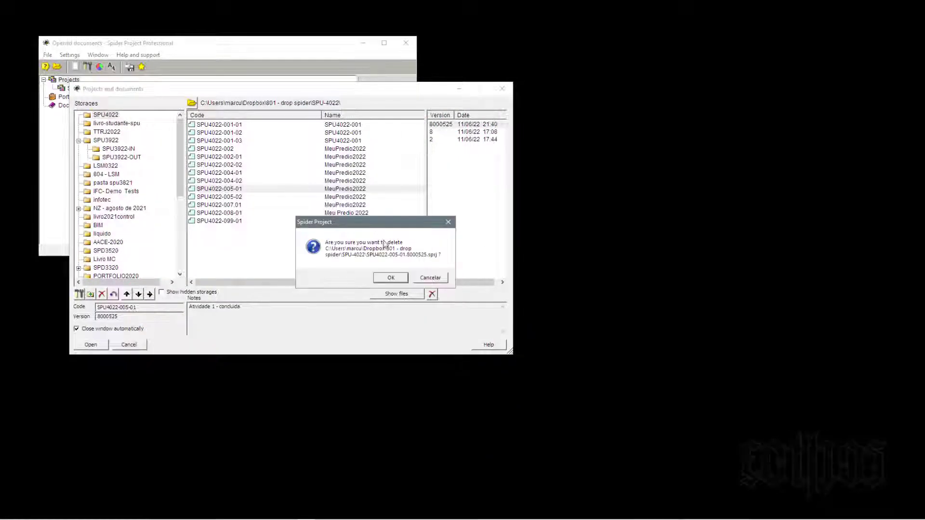
{"action": "left_click", "coordinate": [391, 277]}
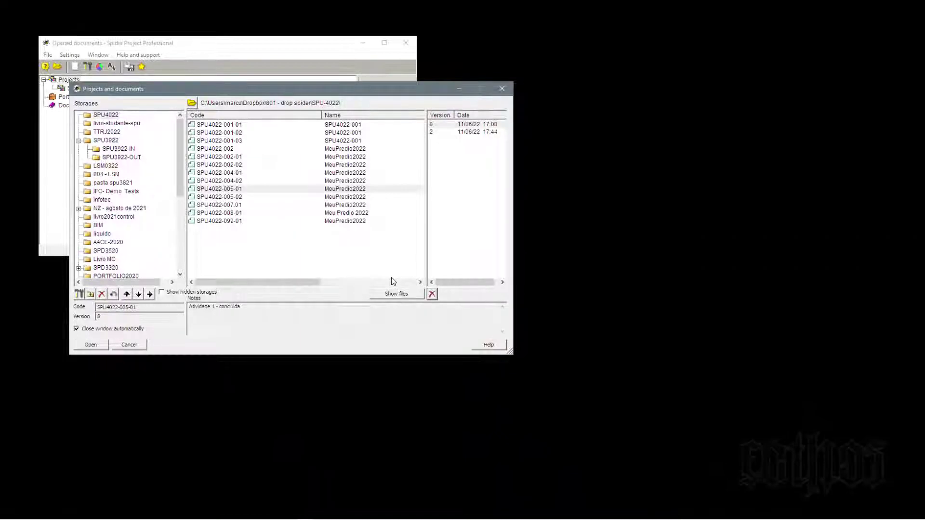
Step: Examine the code and version 8 of SPU4022-005-01 in the storage list, then close and reopen the list
{"action": "left_click", "coordinate": [177, 320]}
{"action": "left_click_drag", "start_coordinate": [97, 307], "coordinate": [140, 307]}
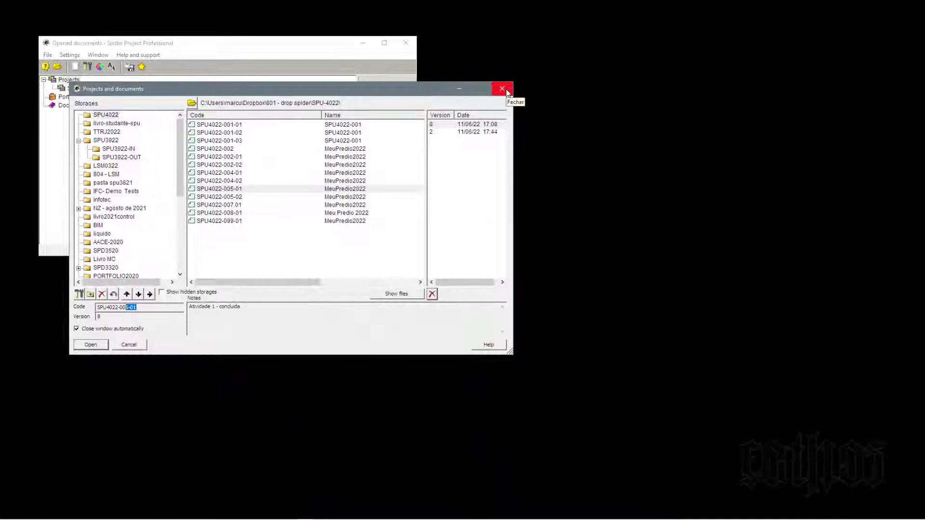
{"action": "left_click", "coordinate": [241, 191]}
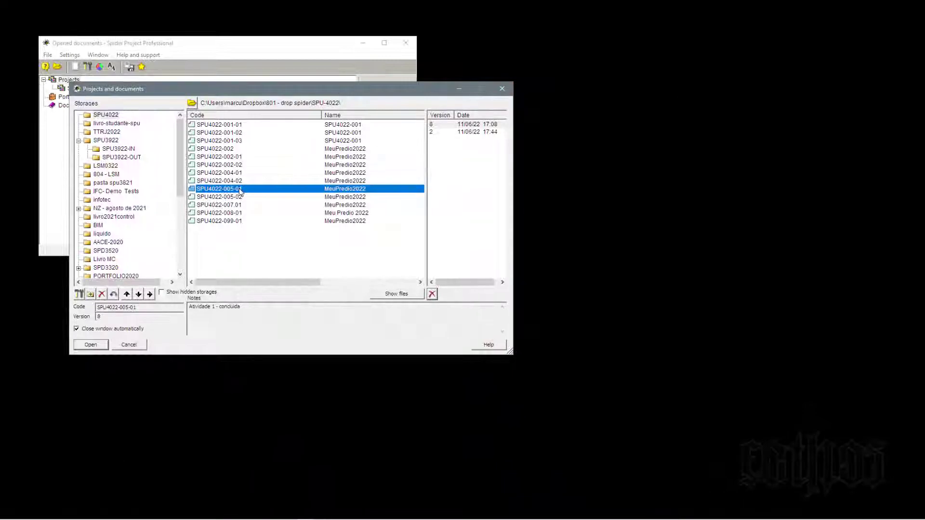
{"action": "left_click", "coordinate": [453, 127]}
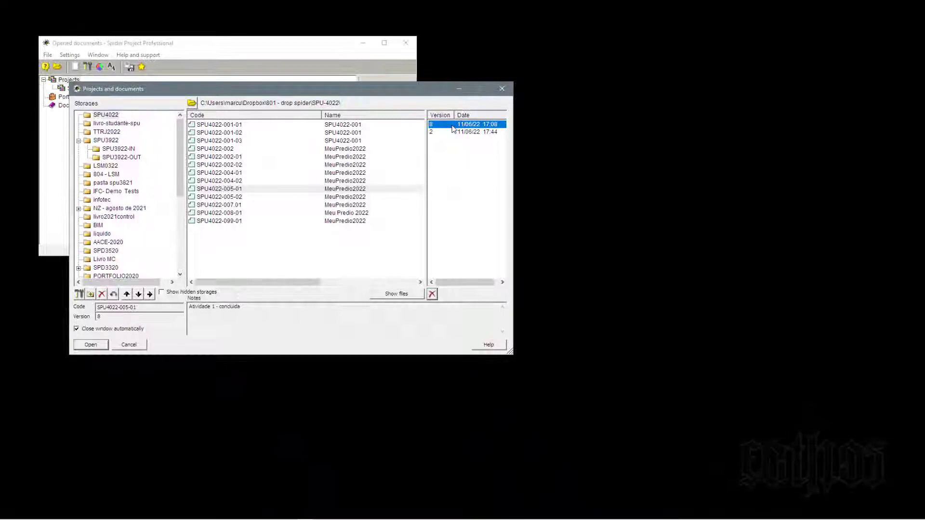
{"action": "left_click", "coordinate": [507, 91]}
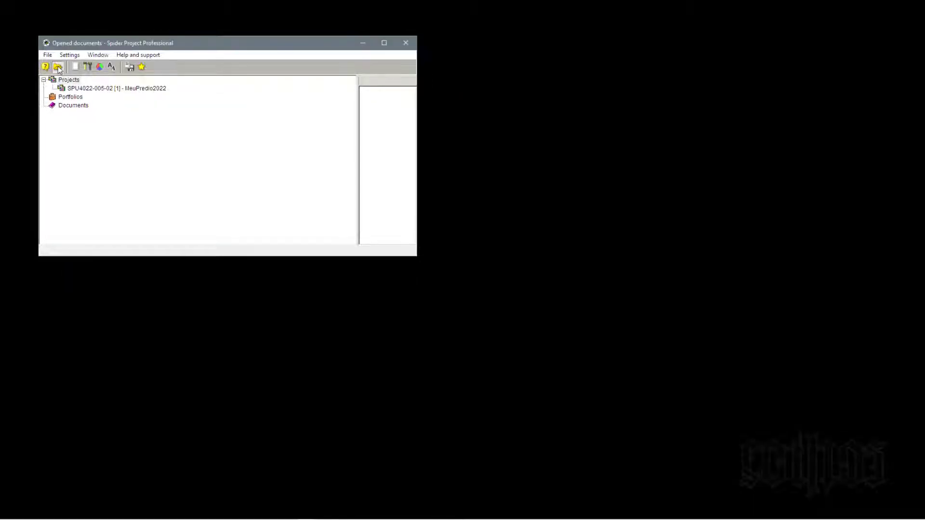
{"action": "left_click", "coordinate": [57, 68]}
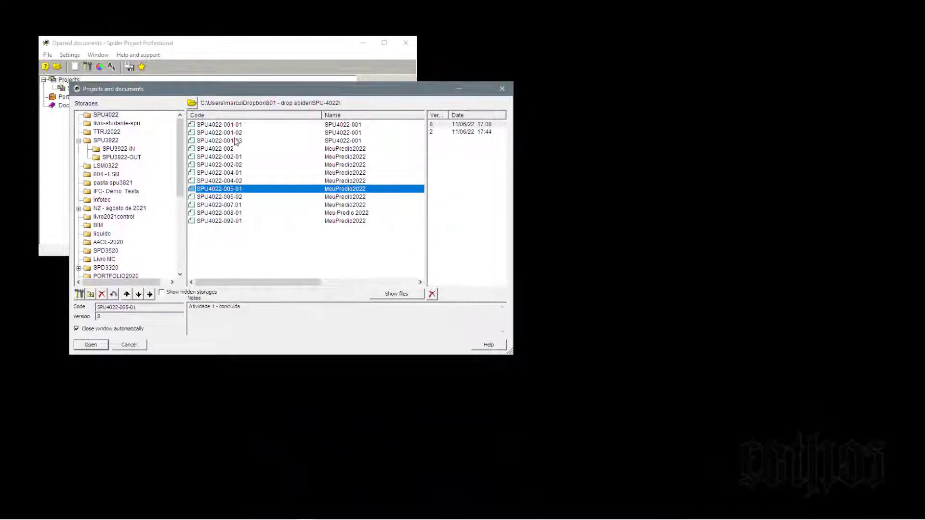
Step: Examine the saved versions and notes of SPU4022-001-01, SPU4022-001-02, SPU4022-001-03 and SPU4022-008-01 in the storage list
{"action": "left_click", "coordinate": [225, 126]}
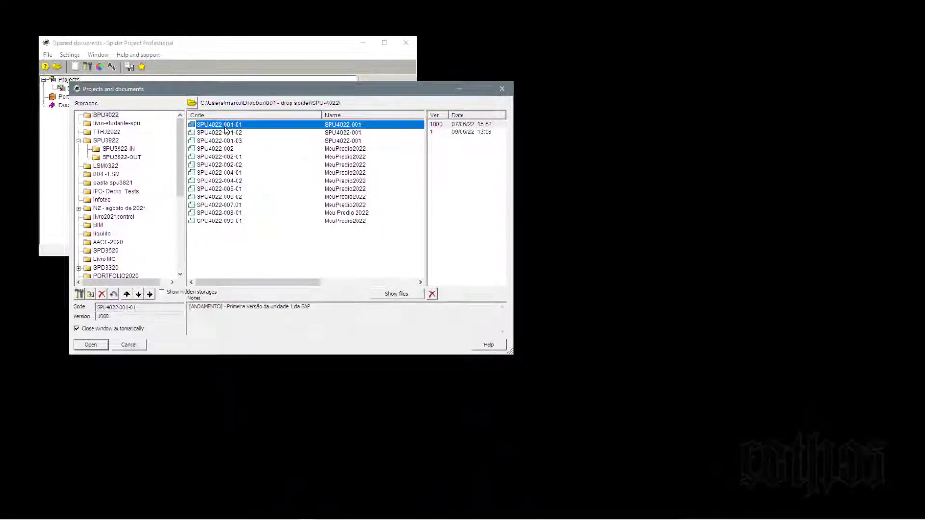
{"action": "left_click", "coordinate": [455, 132]}
{"action": "left_click", "coordinate": [453, 125]}
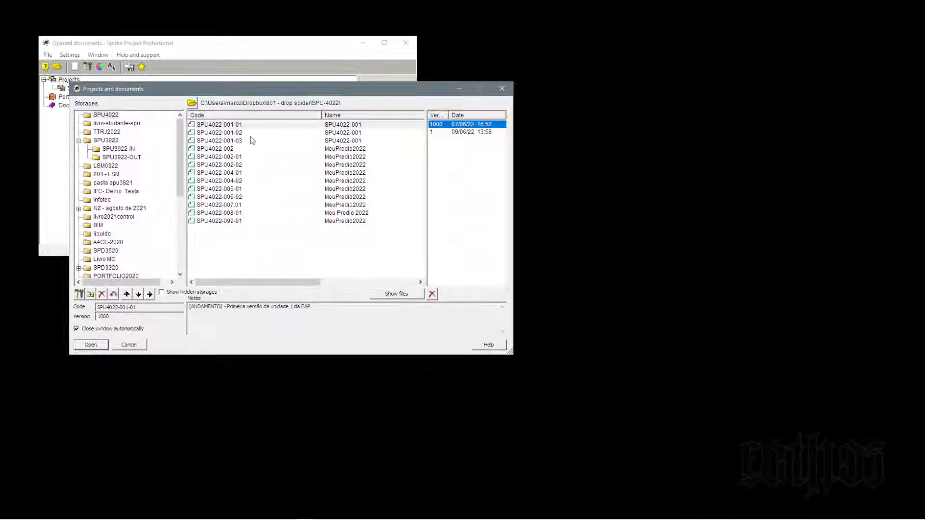
{"action": "left_click", "coordinate": [232, 133]}
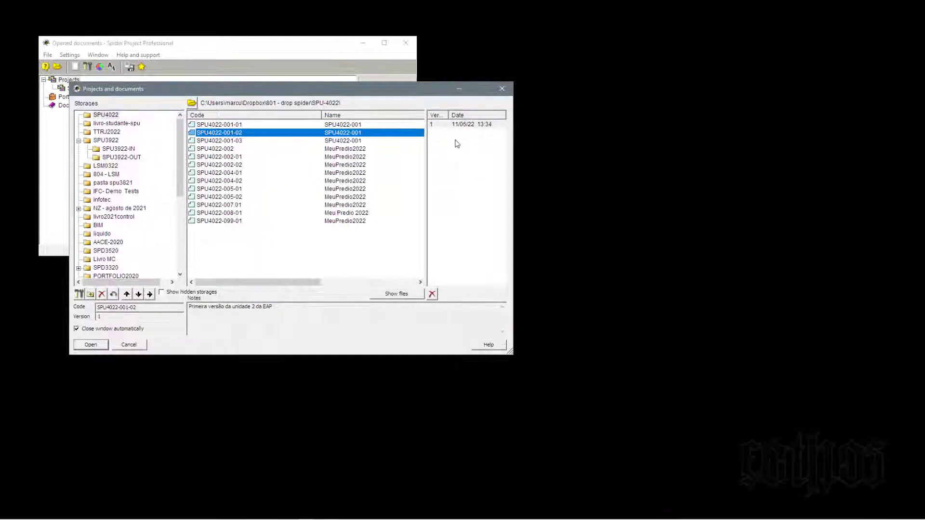
{"action": "left_click", "coordinate": [455, 126]}
{"action": "left_click", "coordinate": [234, 142]}
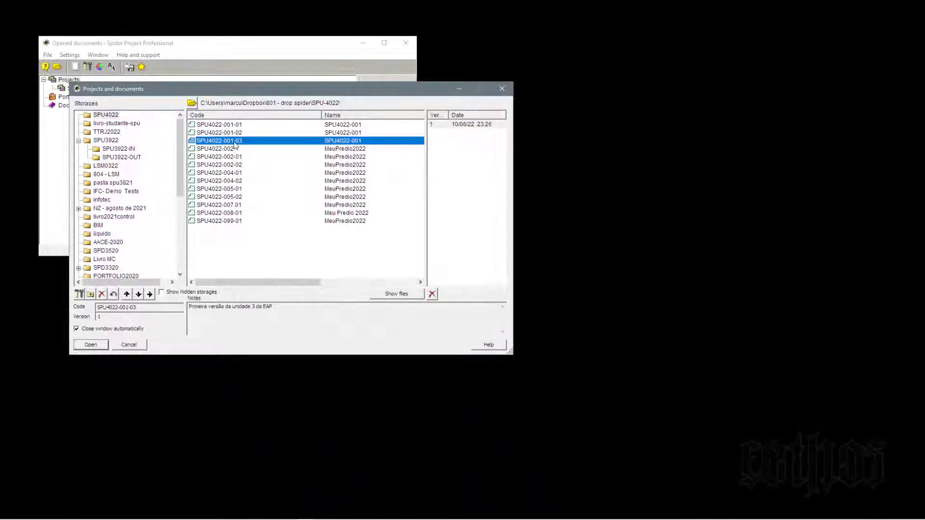
{"action": "left_click", "coordinate": [459, 126]}
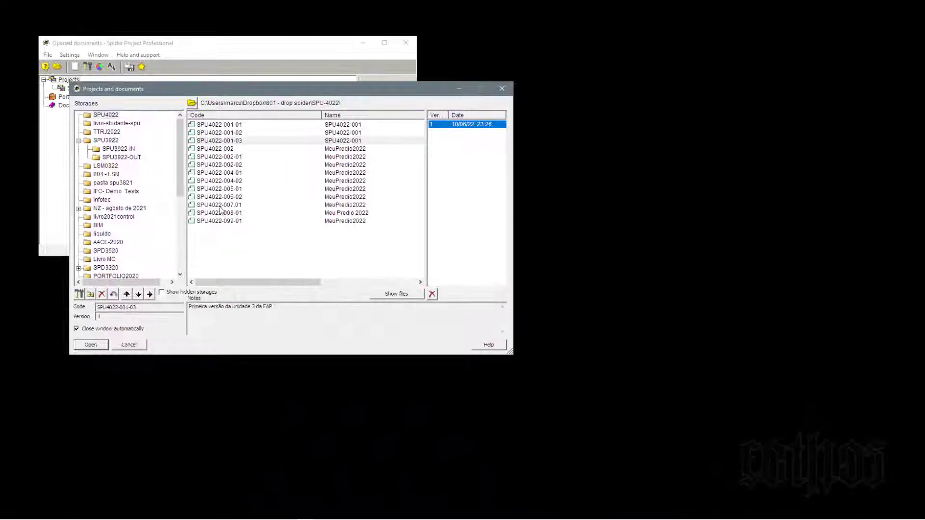
{"action": "left_click", "coordinate": [220, 215]}
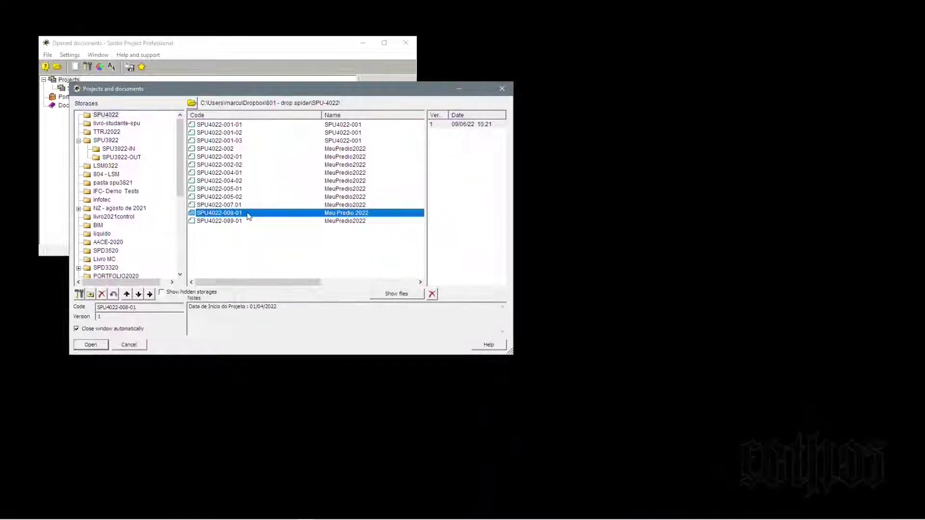
{"action": "left_click", "coordinate": [460, 126]}
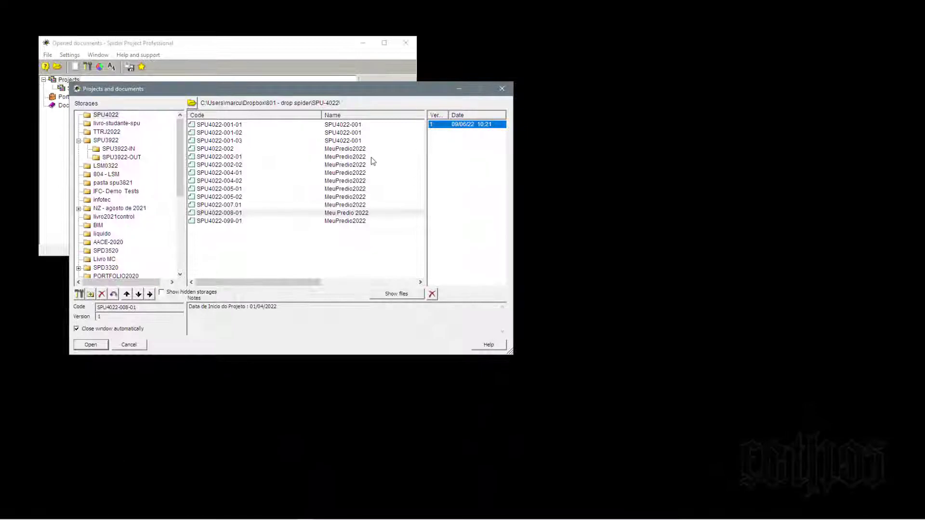
Step: Open version 1 of SPU4022-007.01 from the SPU4022 storage and enlarge its Activity Gantt window to fill the screen
{"action": "left_click", "coordinate": [235, 206]}
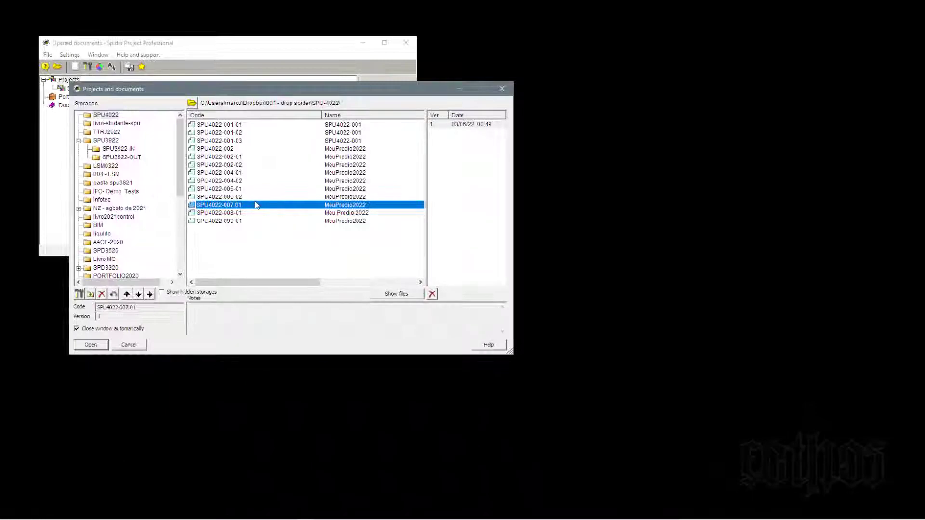
{"action": "left_click", "coordinate": [465, 127]}
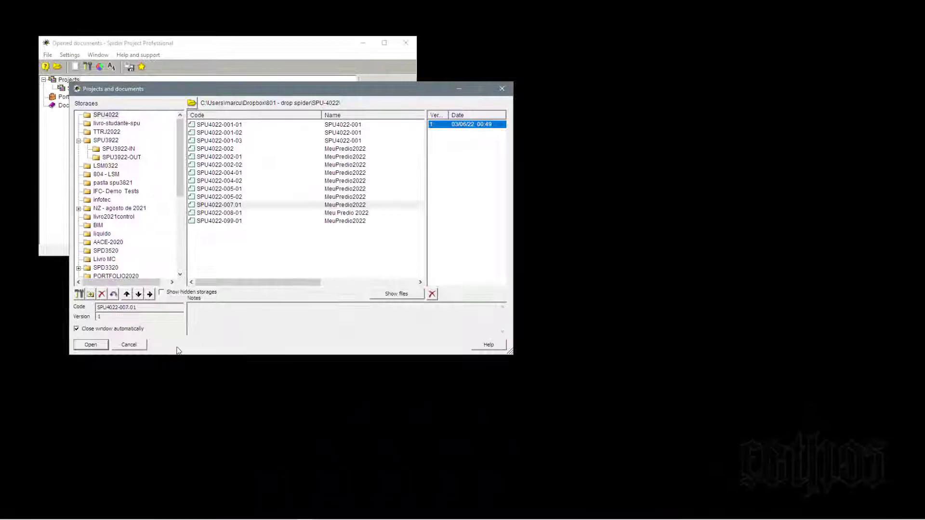
{"action": "left_click", "coordinate": [92, 345]}
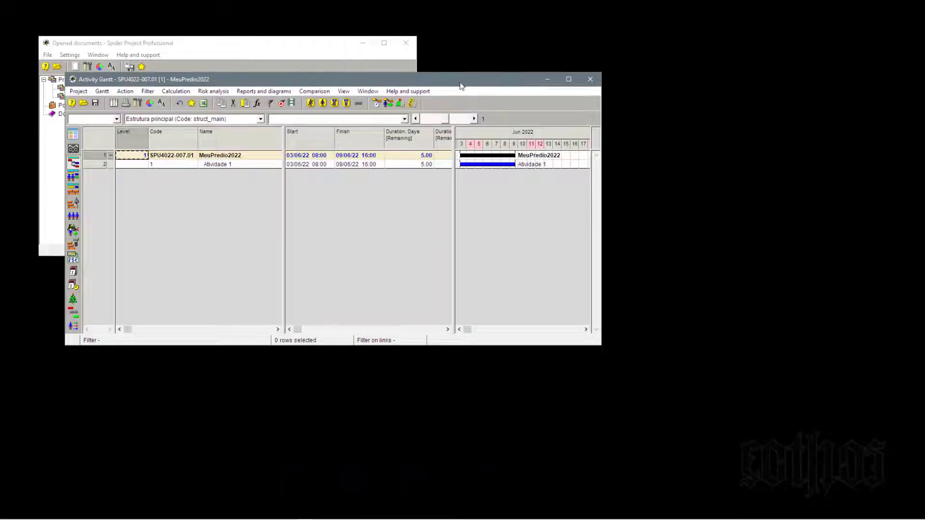
{"action": "key", "text": "super+Left"}
{"action": "left_click", "coordinate": [610, 114]}
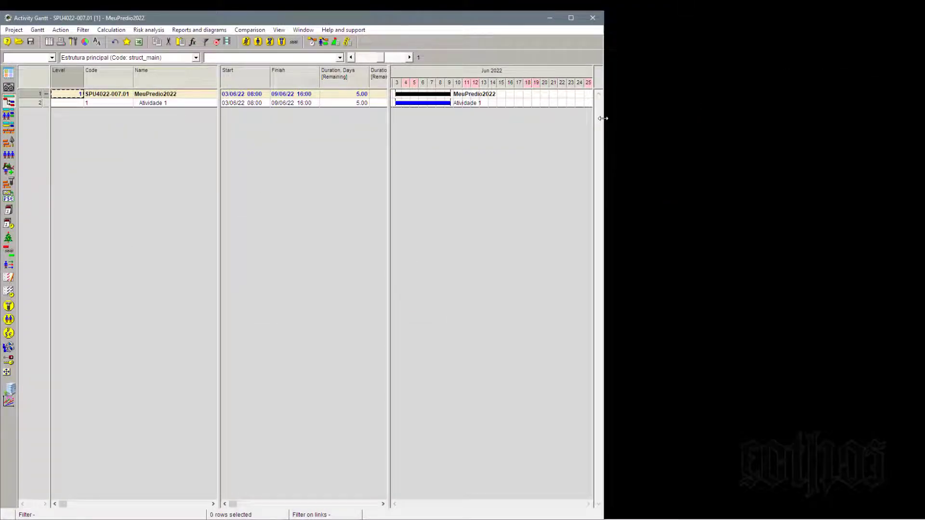
{"action": "key", "text": "super+Up"}
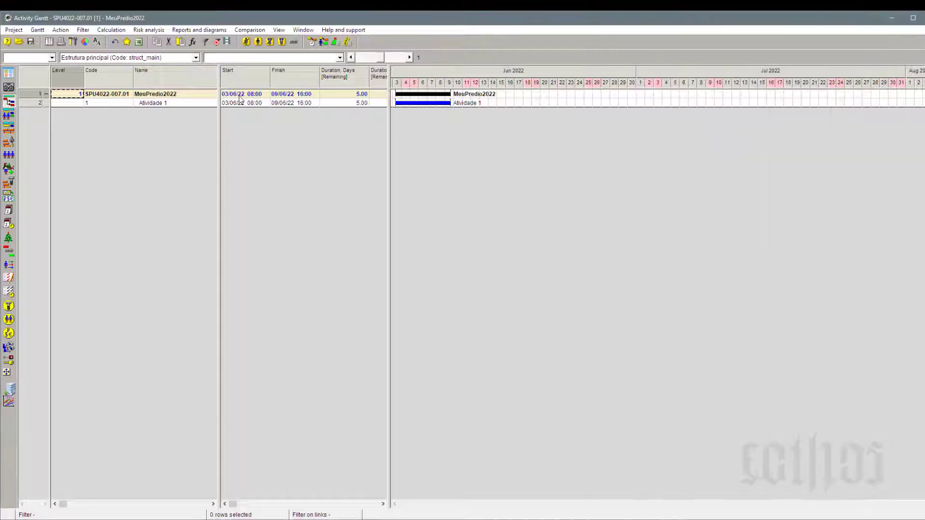
Step: Return from the Activity Gantt to the Opened documents window and widen its area listing the project's diagrams
{"action": "left_click", "coordinate": [264, 59]}
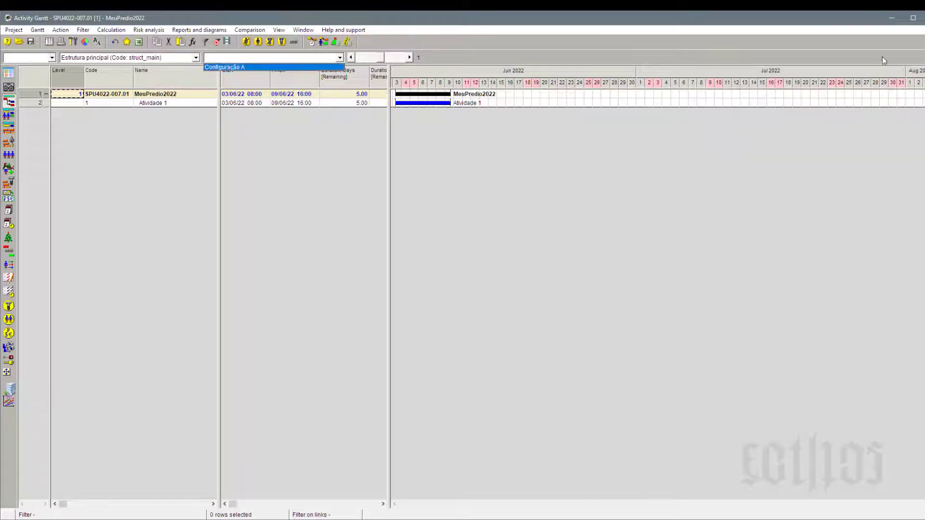
{"action": "key", "text": "Return"}
{"action": "left_click", "coordinate": [915, 18]}
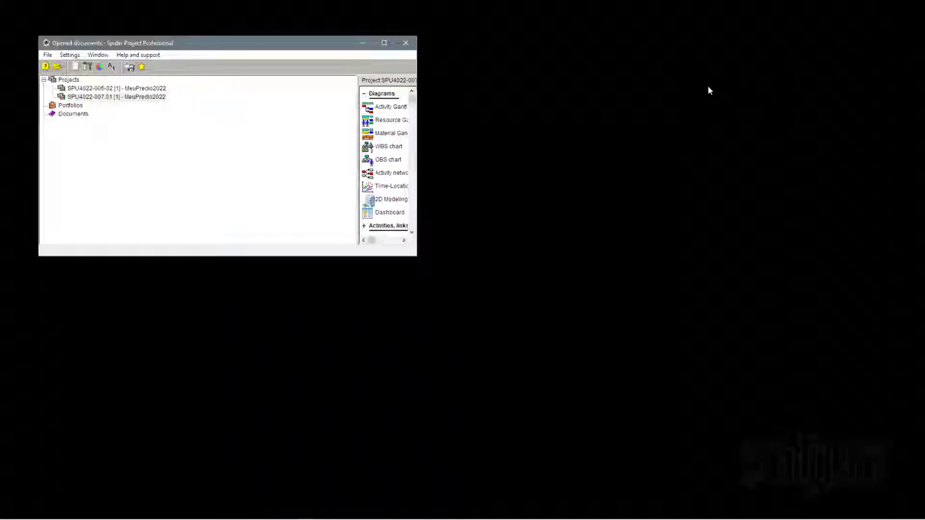
{"action": "left_click_drag", "start_coordinate": [359, 136], "coordinate": [233, 147]}
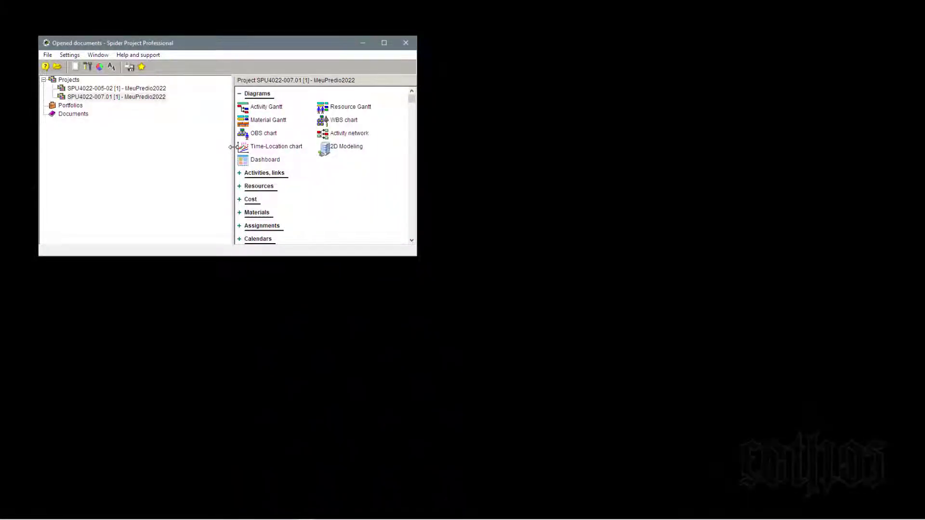
Step: Switch to Paint, undo the marks drawn on the SPU4022-005 file names, and enlarge the view of the file list
{"action": "key", "text": "alt+Tab"}
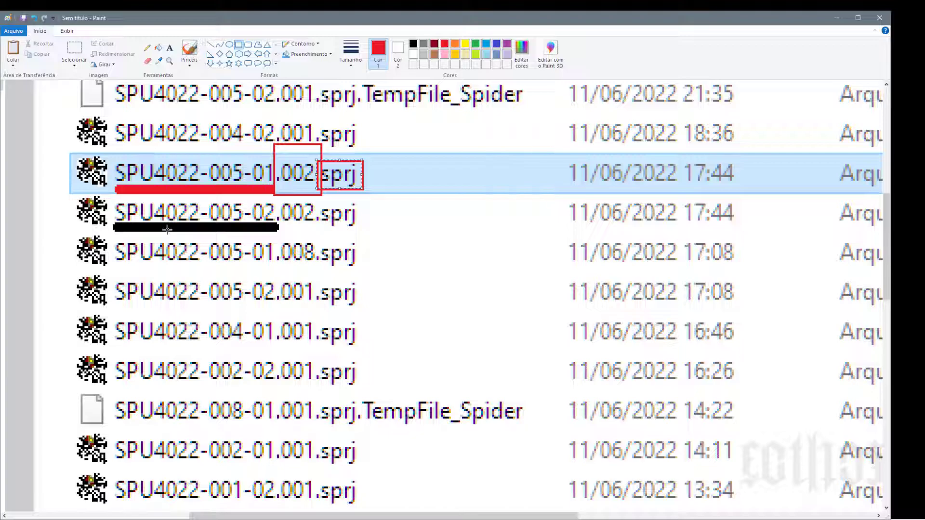
{"action": "key", "text": "ctrl+z"}
{"action": "key", "text": "ctrl+z"}
{"action": "key", "text": "ctrl+z"}
{"action": "key", "text": "ctrl+z"}
{"action": "left_click", "coordinate": [170, 60]}
{"action": "left_click", "coordinate": [346, 265]}
Step: Underline the code SPU4022-004-01 in red, box its version 001 with a red rectangle, and undo both marks
{"action": "left_click", "coordinate": [210, 46]}
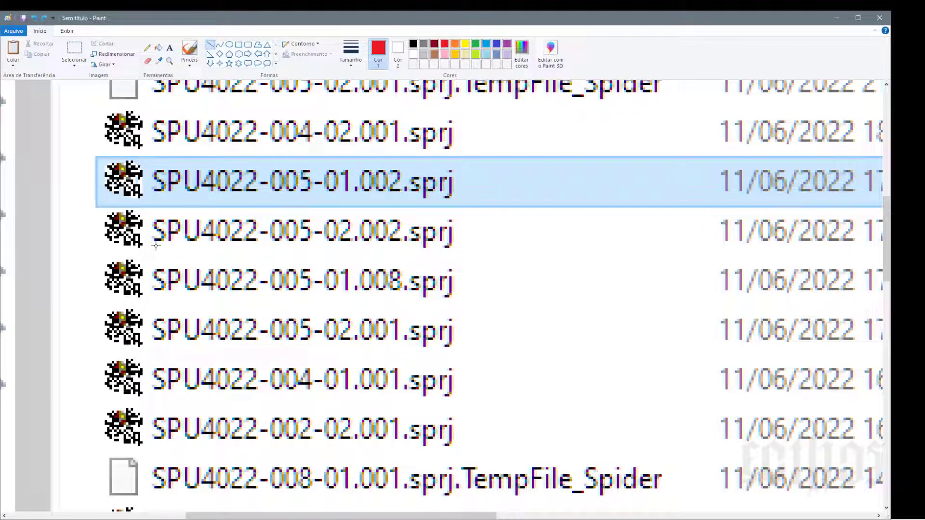
{"action": "left_click_drag", "start_coordinate": [156, 246], "coordinate": [351, 246]}
{"action": "key", "text": "ctrl+z"}
{"action": "left_click_drag", "start_coordinate": [152, 398], "coordinate": [352, 398]}
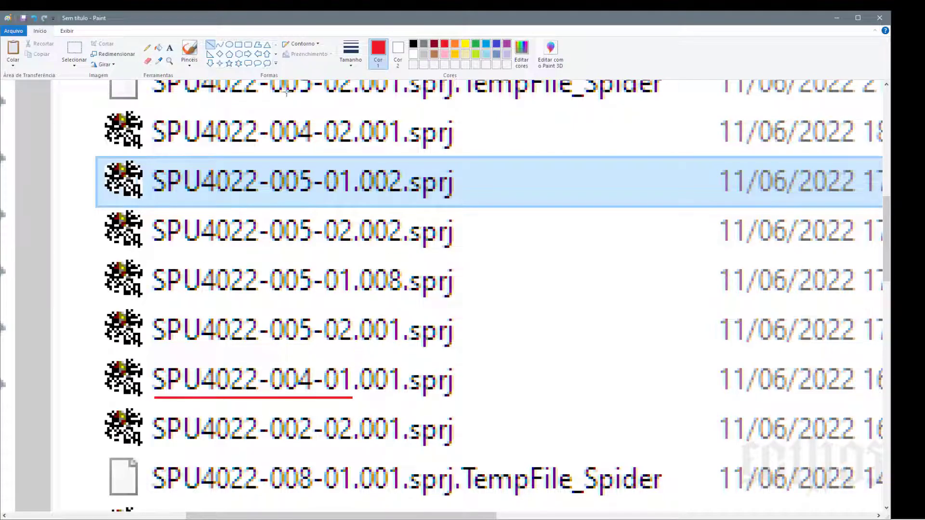
{"action": "left_click", "coordinate": [238, 44]}
{"action": "mouse_move", "coordinate": [356, 352]}
{"action": "left_mouse_down"}
{"action": "mouse_move", "coordinate": [380, 392]}
{"action": "mouse_move", "coordinate": [401, 403]}
{"action": "left_mouse_up"}
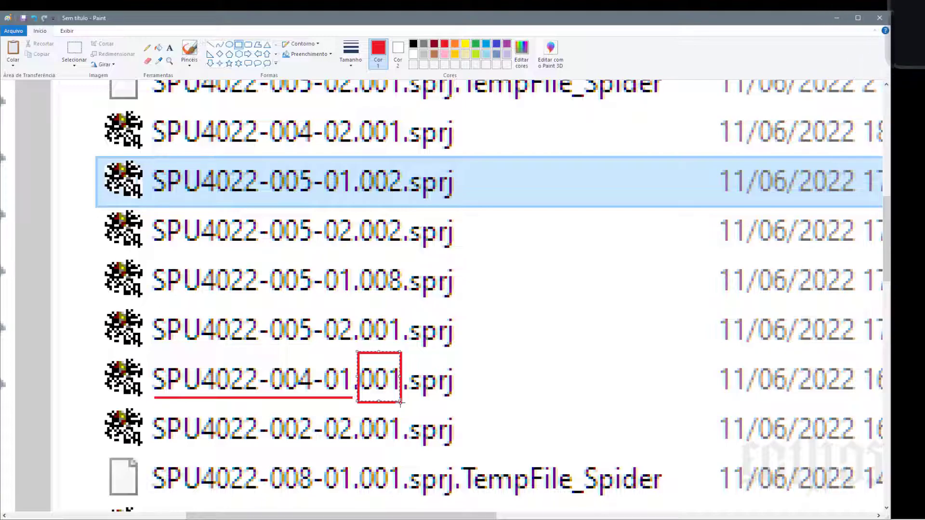
{"action": "key", "text": "ctrl+z"}
{"action": "key", "text": "ctrl+z"}
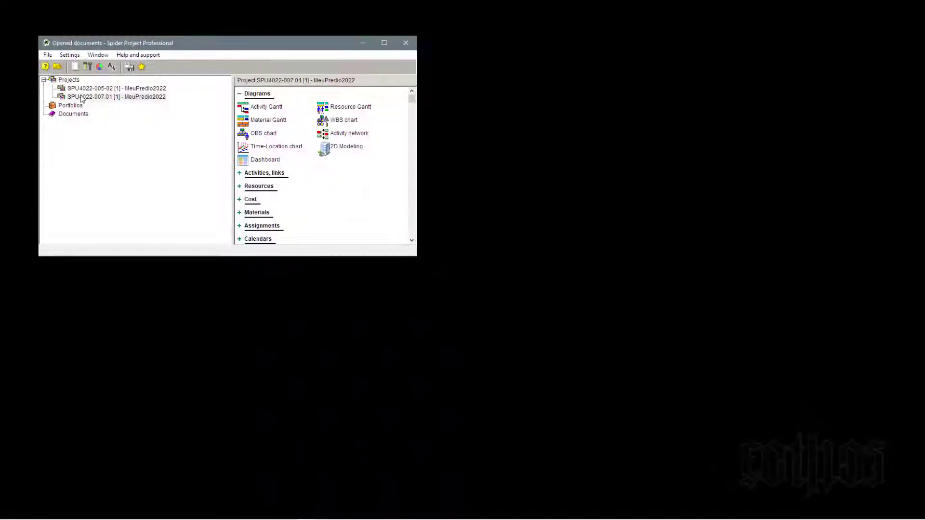
Step: Open the Activity Gantt of SPU4022-007.01, inspect its code in the Save with a new name dialog, and close the dialog without saving
{"action": "double_click", "coordinate": [96, 97]}
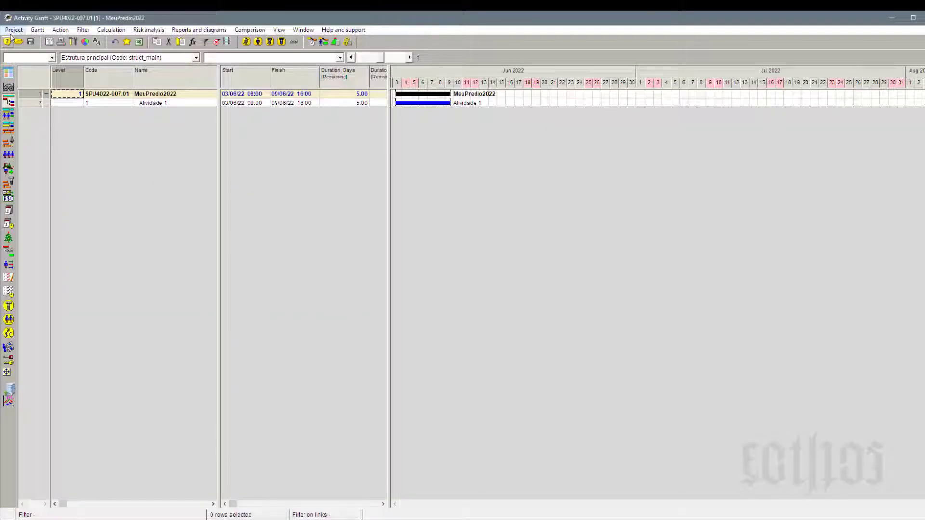
{"action": "left_click", "coordinate": [14, 29]}
{"action": "left_click", "coordinate": [21, 114]}
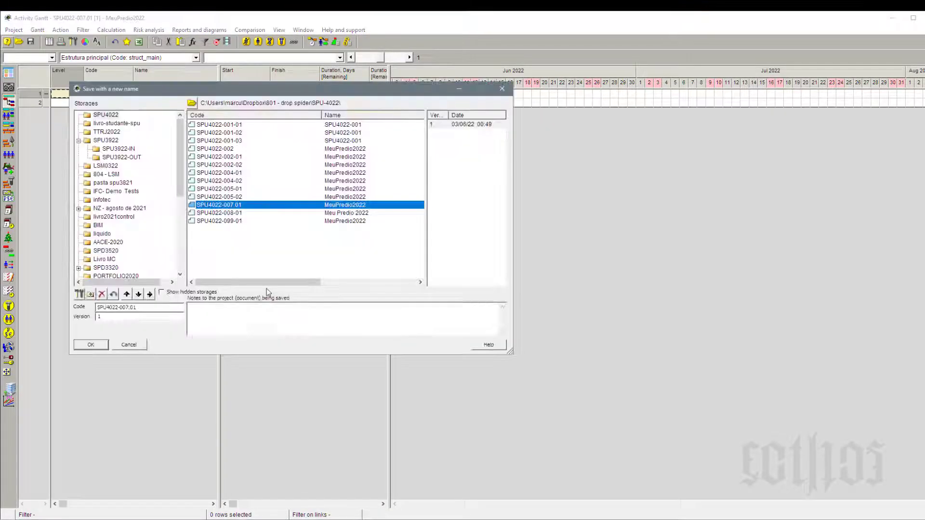
{"action": "left_click", "coordinate": [143, 308]}
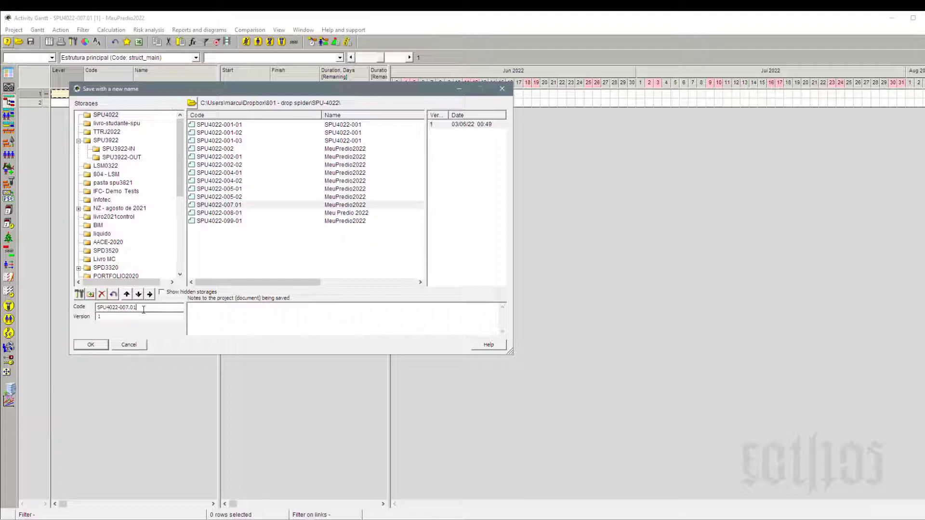
{"action": "double_click", "coordinate": [130, 308]}
{"action": "left_click", "coordinate": [501, 89]}
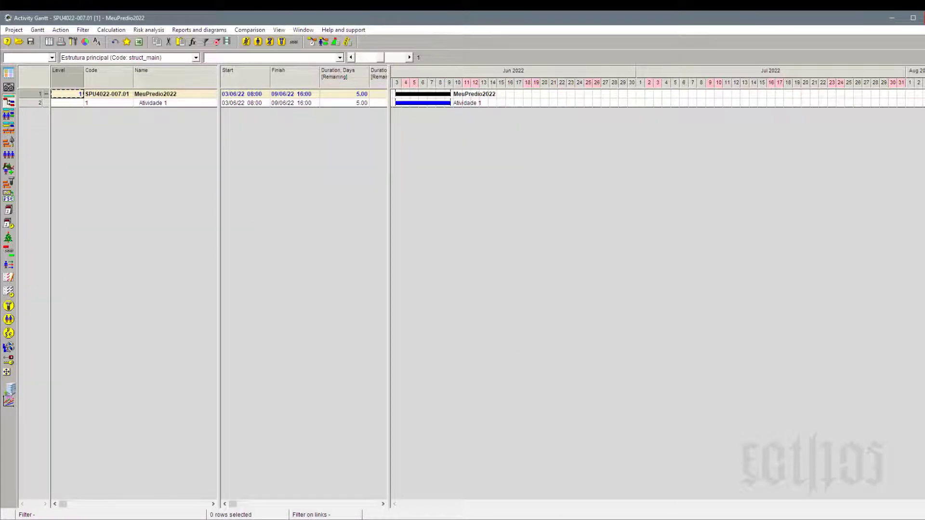